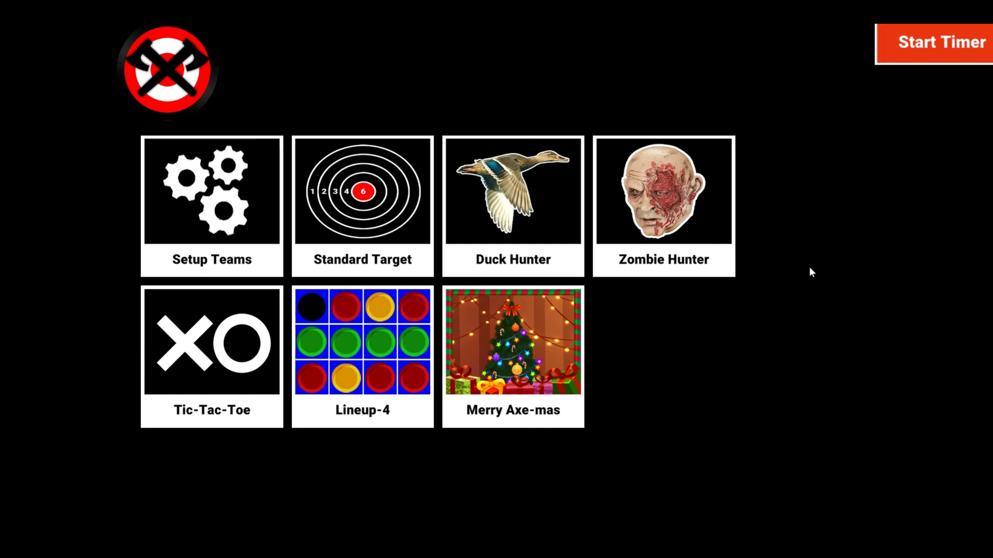
In Firefox, search Google for 'convert mp4 to webm' and open the FreeConvert MP4 to WEBM result.
{"action": "key", "text": "alt+Tab"}
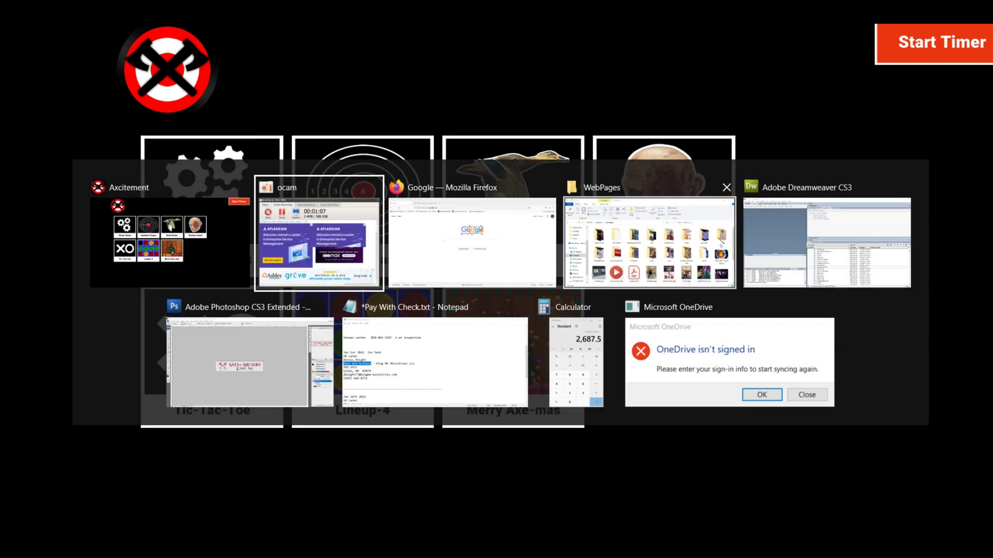
{"action": "key", "text": "alt+Tab"}
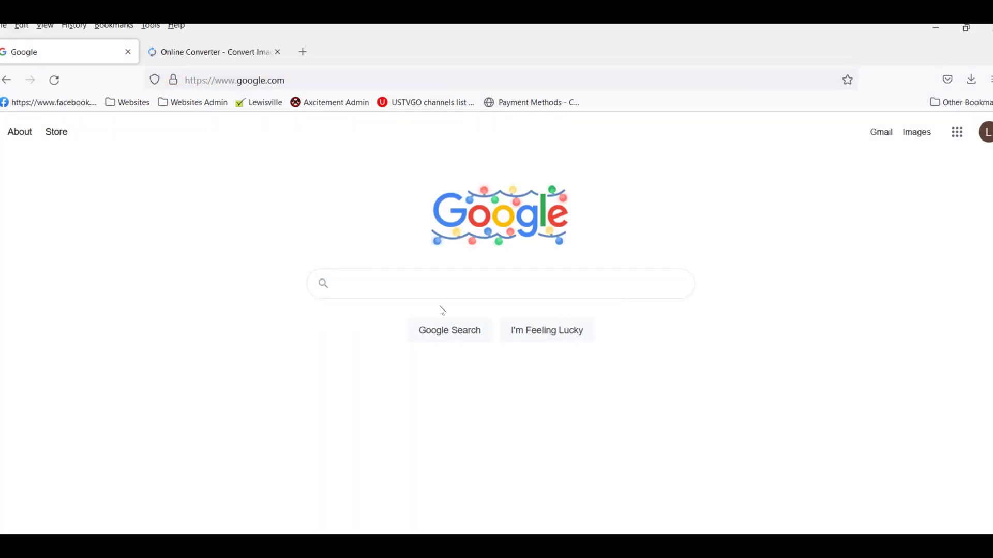
{"action": "left_click", "coordinate": [464, 283]}
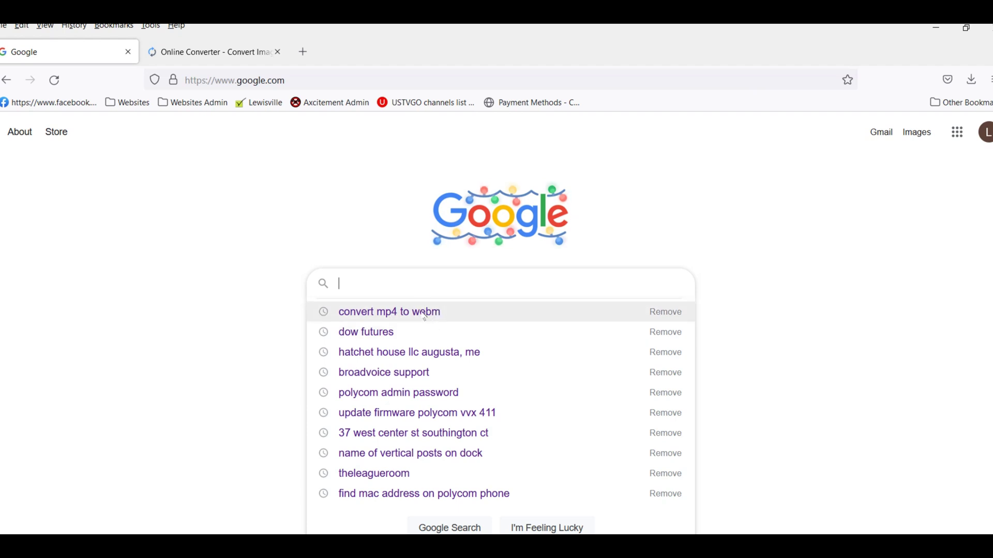
{"action": "left_click", "coordinate": [424, 313]}
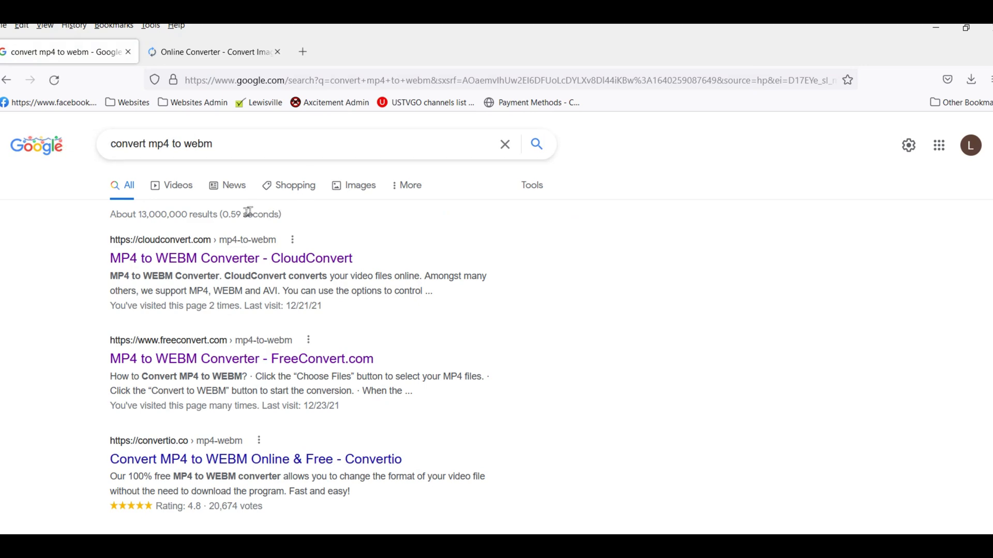
{"action": "scroll", "coordinate": [556, 346], "scroll_direction": "down", "scroll_amount": 5}
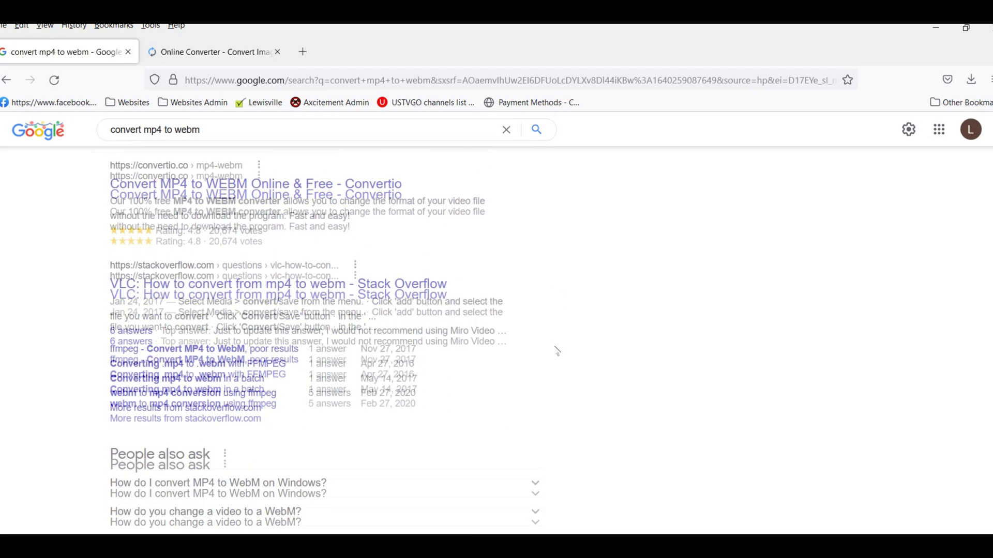
{"action": "scroll", "coordinate": [556, 344], "scroll_direction": "up", "scroll_amount": 5}
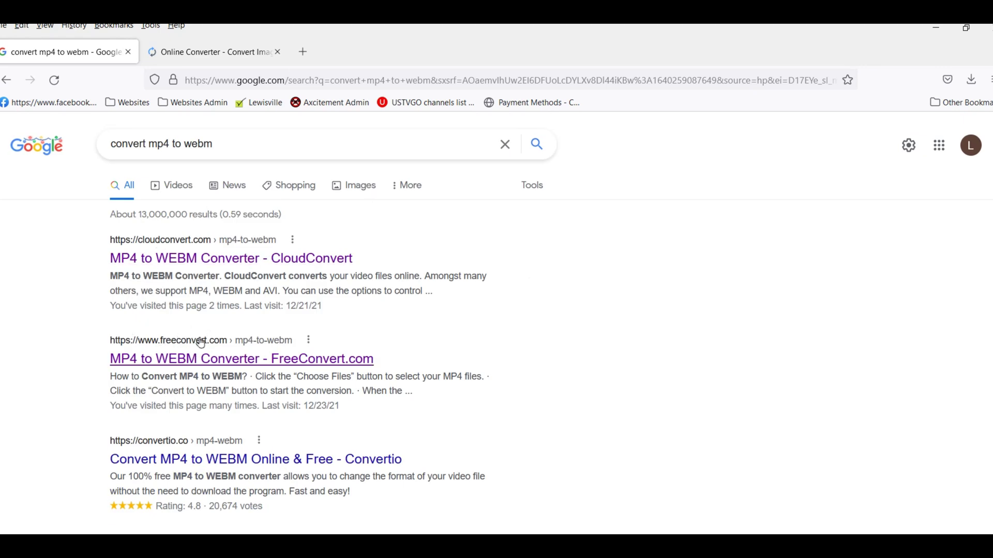
{"action": "left_click", "coordinate": [224, 366]}
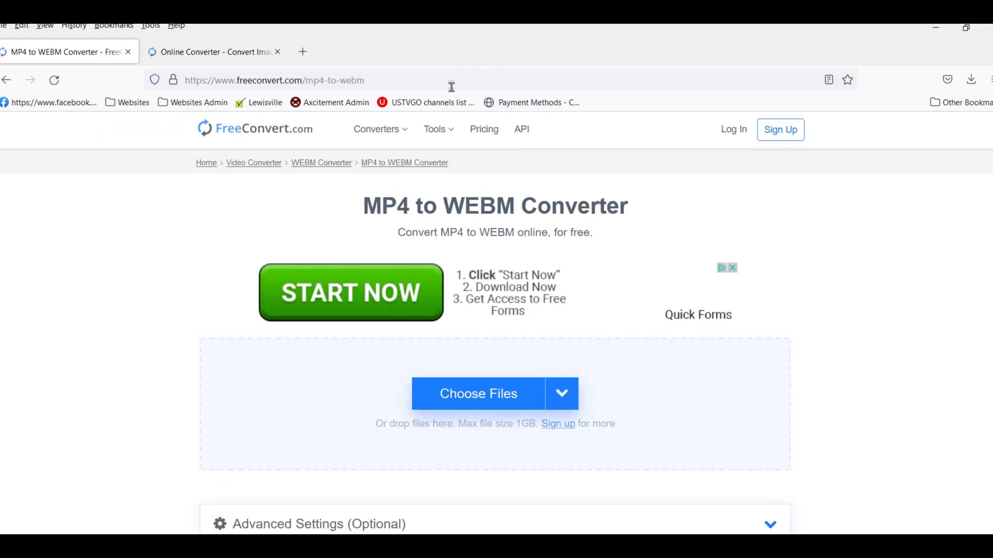
Scroll through the FreeConvert MP4 to WEBM page to review its upload area and Advanced Settings.
{"action": "mouse_move", "coordinate": [380, 130]}
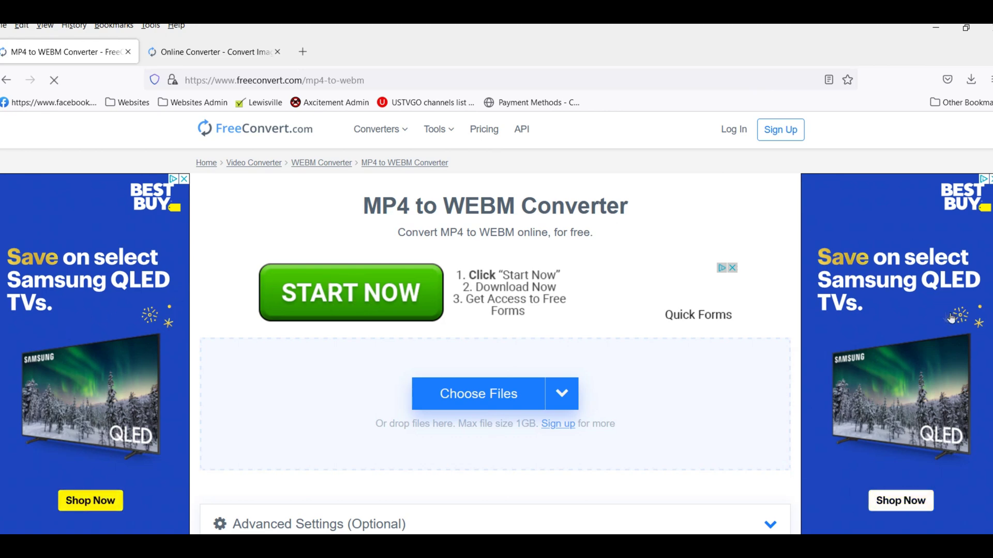
{"action": "scroll", "coordinate": [742, 331], "scroll_direction": "down", "scroll_amount": 5}
{"action": "scroll", "coordinate": [742, 331], "scroll_direction": "down", "scroll_amount": 5}
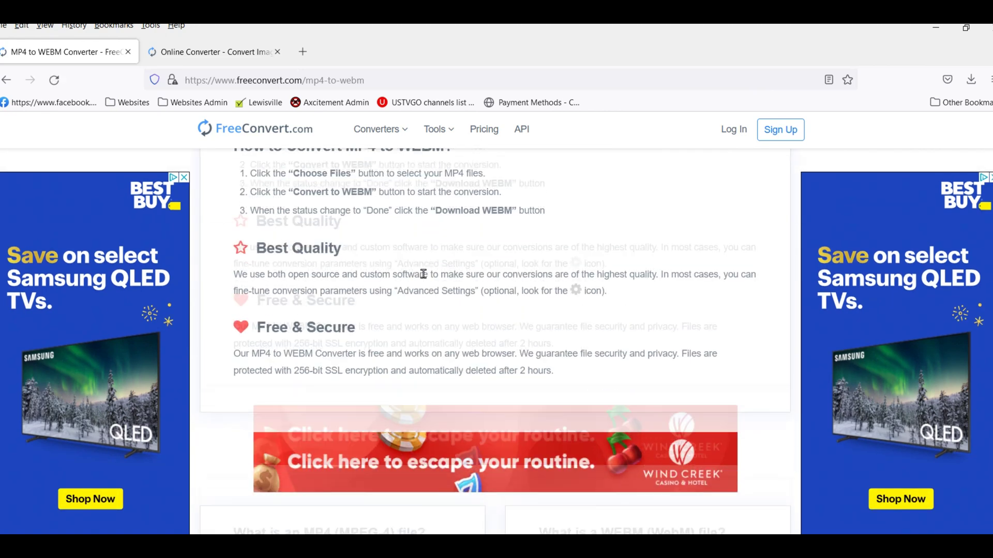
{"action": "scroll", "coordinate": [552, 275], "scroll_direction": "up", "scroll_amount": 5}
{"action": "scroll", "coordinate": [553, 275], "scroll_direction": "up", "scroll_amount": 5}
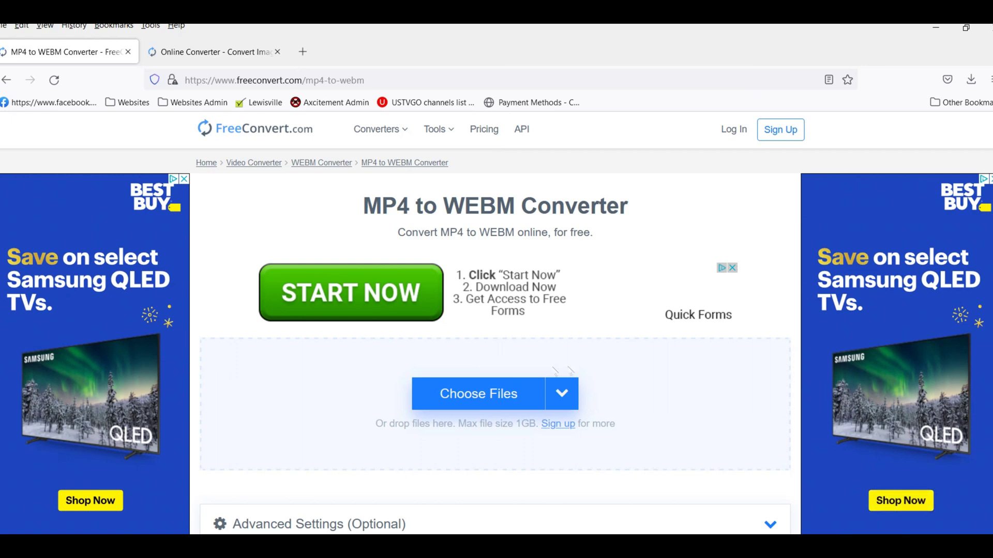
{"action": "scroll", "coordinate": [644, 339], "scroll_direction": "down", "scroll_amount": 4}
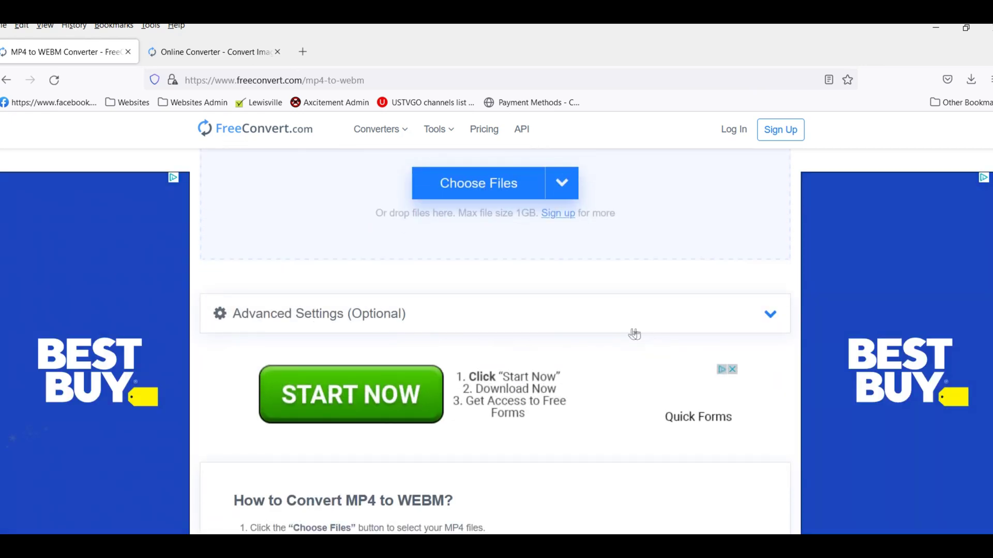
Expand Advanced Settings and set the video codec to VP8.
{"action": "left_click", "coordinate": [766, 316]}
{"action": "left_click", "coordinate": [562, 183]}
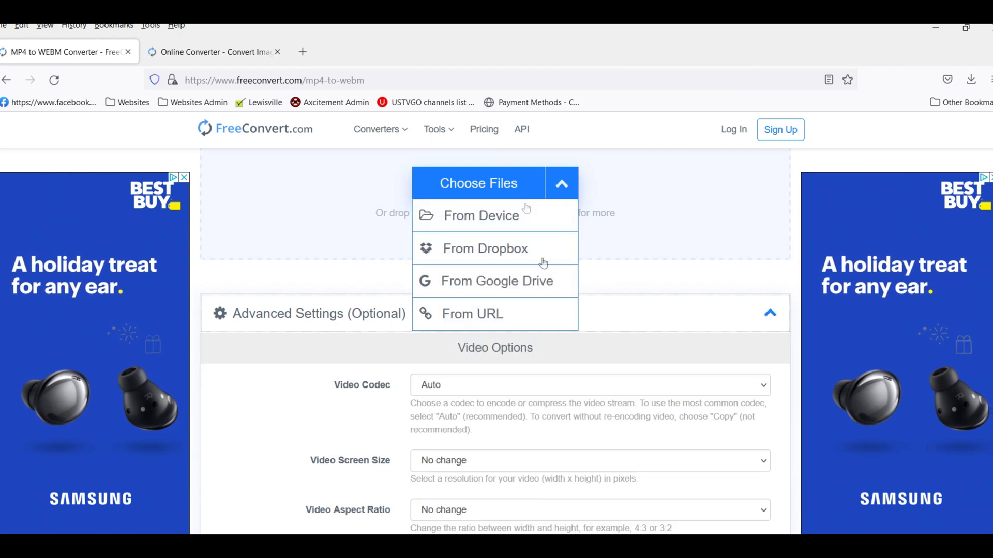
{"action": "scroll", "coordinate": [625, 392], "scroll_direction": "down", "scroll_amount": 1}
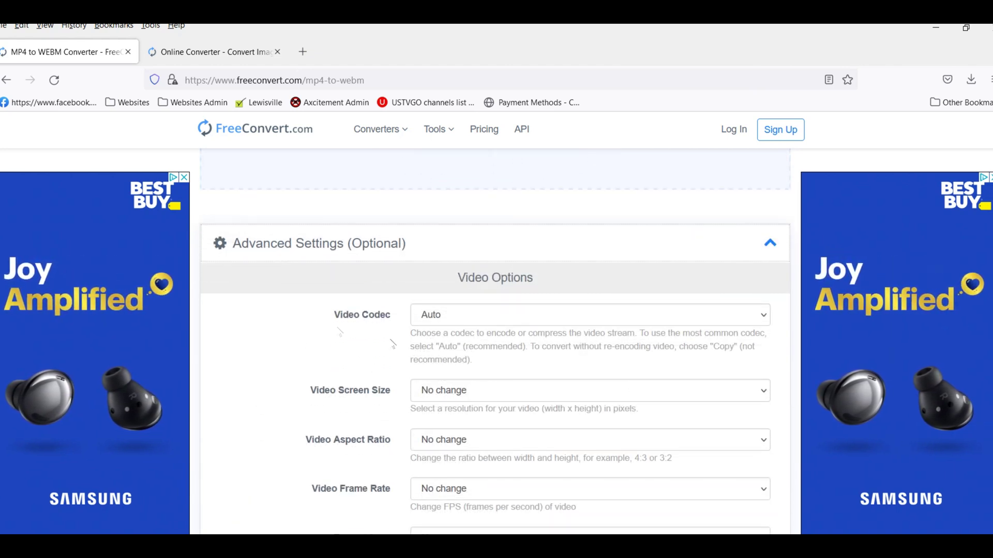
{"action": "left_click", "coordinate": [504, 316]}
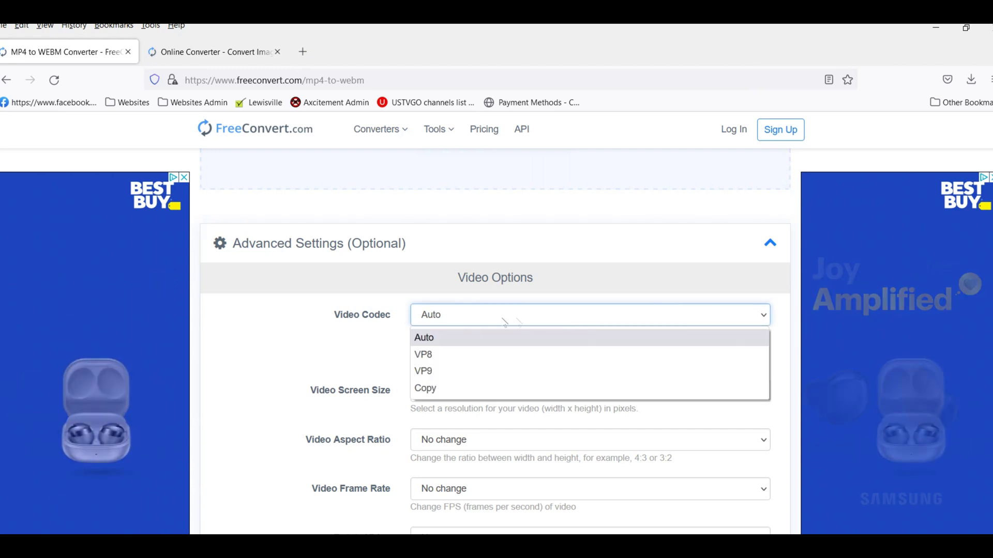
{"action": "left_click", "coordinate": [427, 355]}
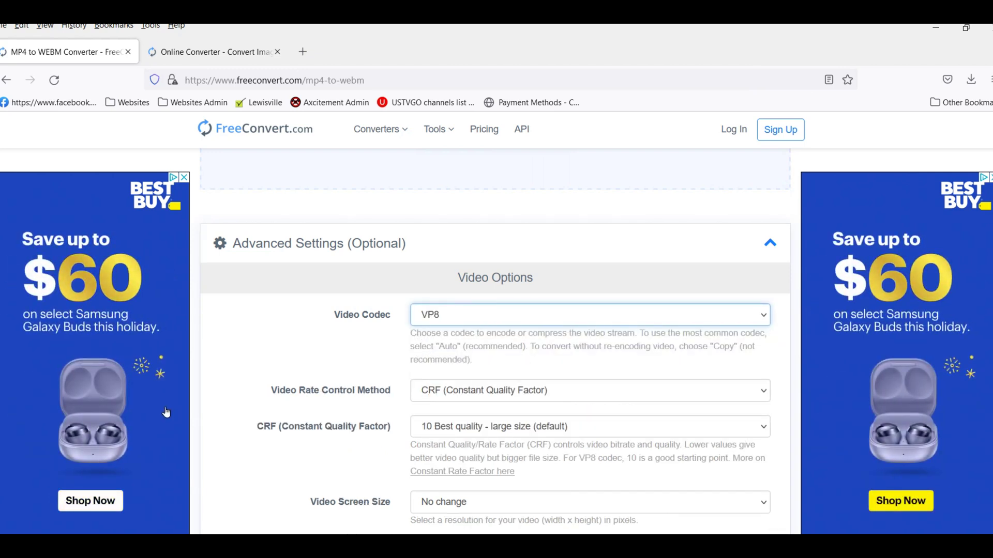
Set the video screen size to 640x480 (480p).
{"action": "scroll", "coordinate": [255, 327], "scroll_direction": "down", "scroll_amount": 2}
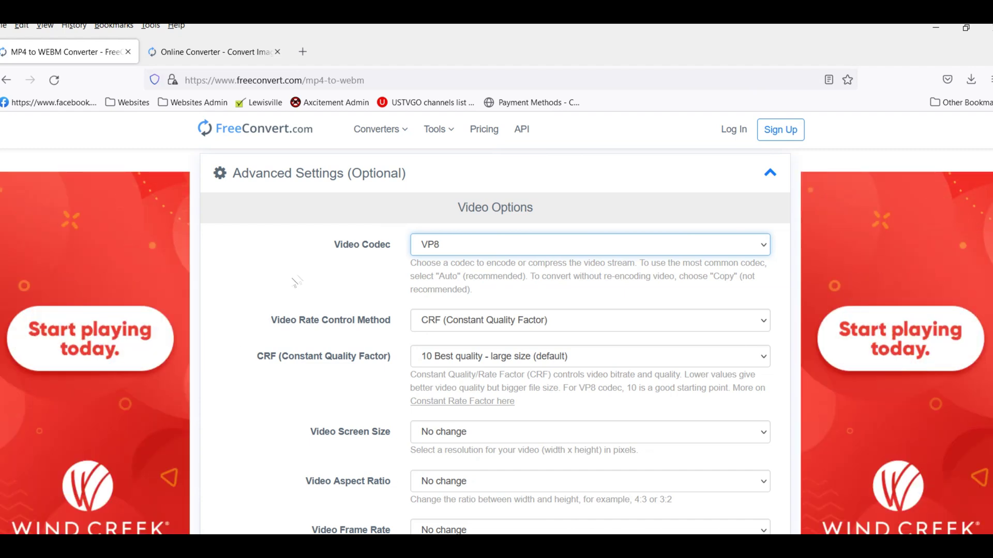
{"action": "scroll", "coordinate": [340, 274], "scroll_direction": "down", "scroll_amount": 2}
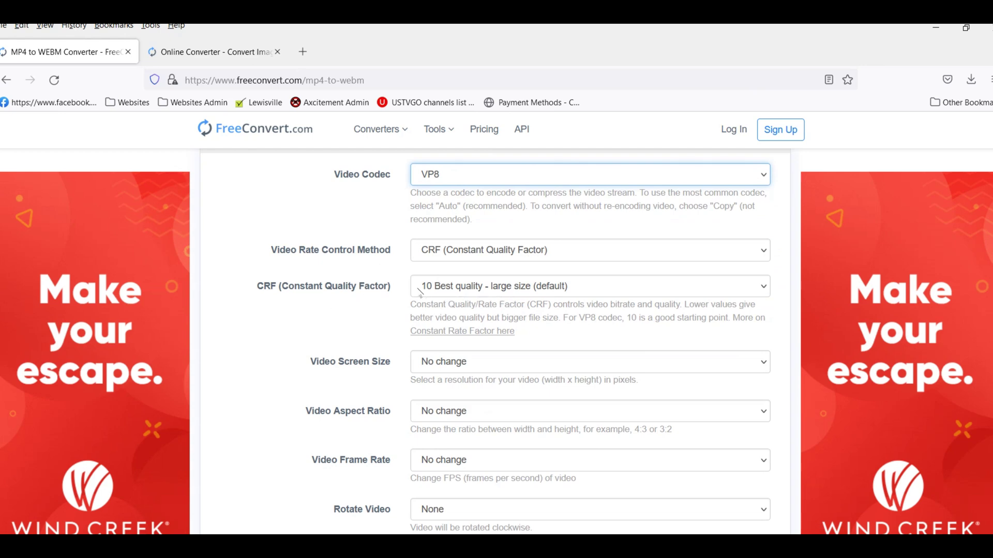
{"action": "scroll", "coordinate": [540, 303], "scroll_direction": "down", "scroll_amount": 2}
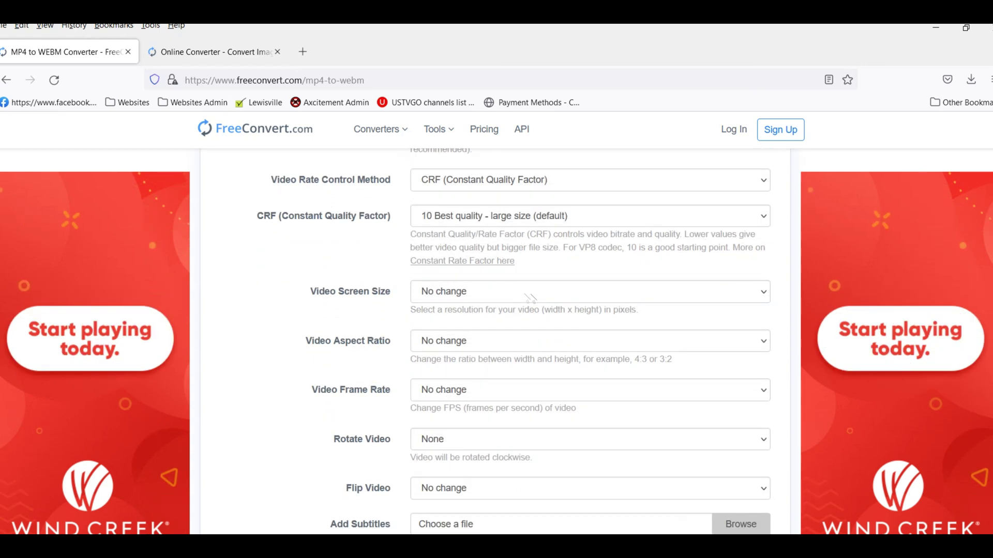
{"action": "left_click", "coordinate": [515, 298]}
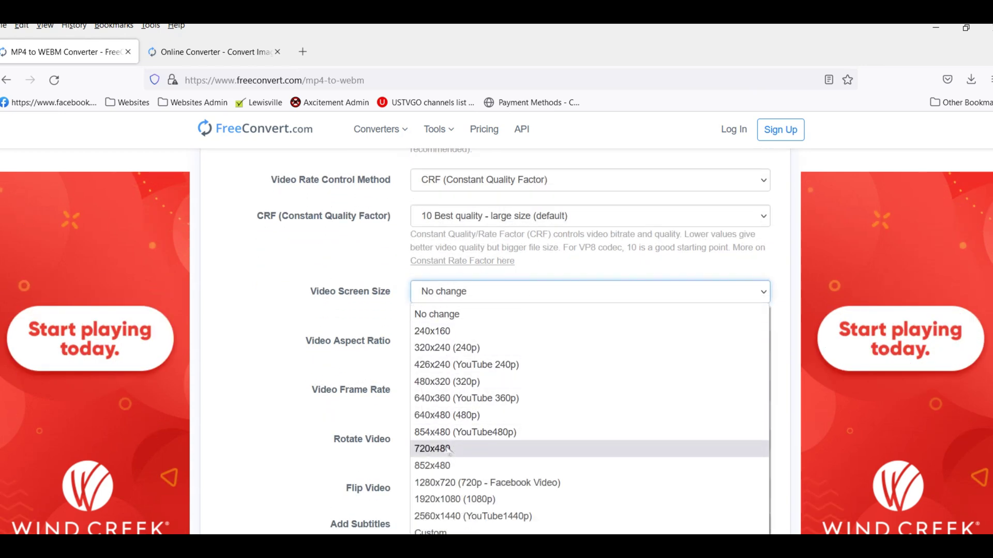
{"action": "left_click", "coordinate": [448, 417]}
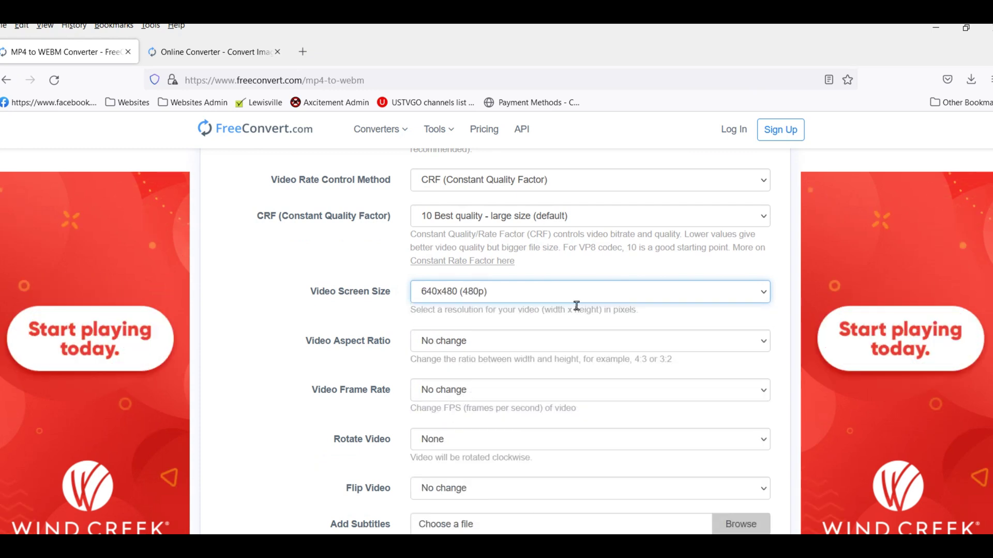
Set the video frame rate to 25 fps (PAL).
{"action": "scroll", "coordinate": [555, 297], "scroll_direction": "down", "scroll_amount": 2}
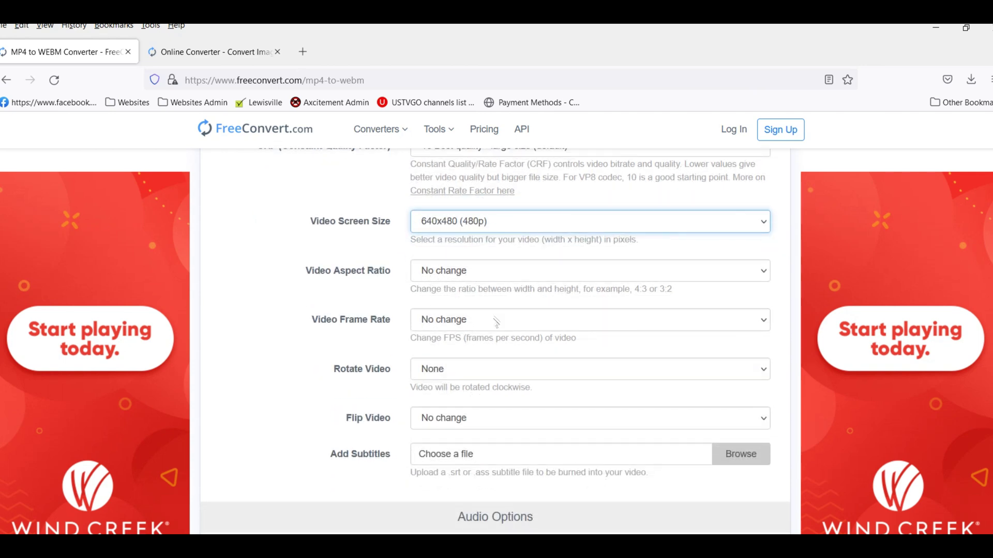
{"action": "left_click", "coordinate": [494, 323]}
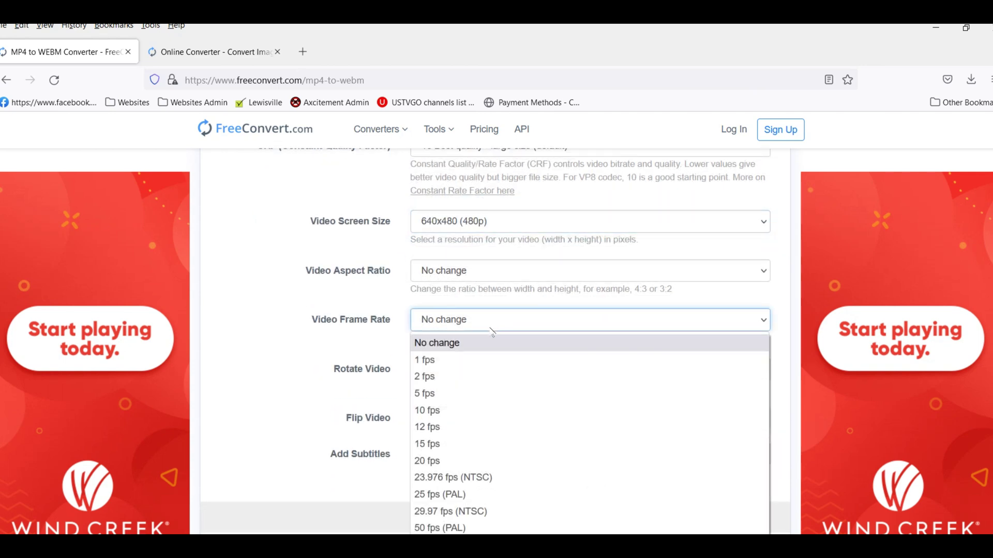
{"action": "left_click", "coordinate": [431, 495]}
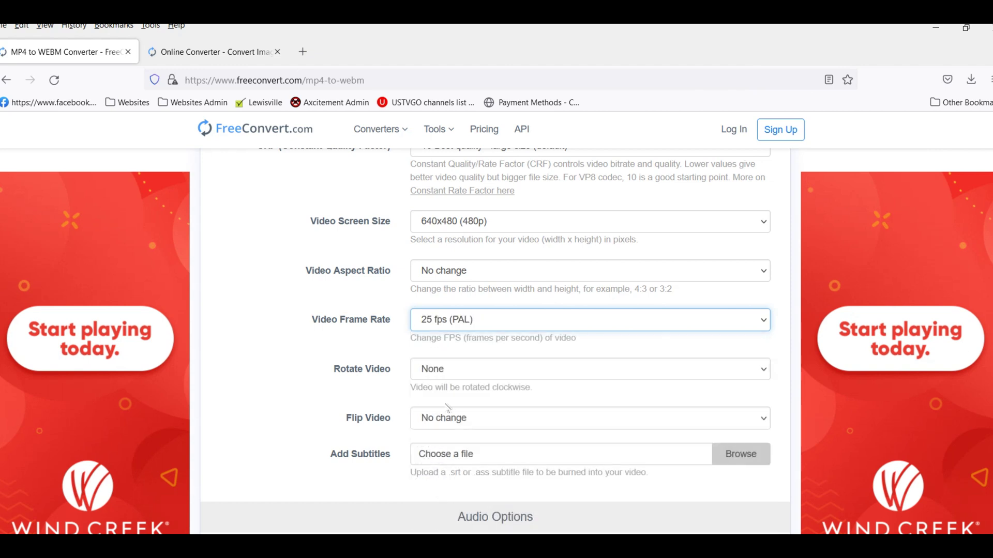
{"action": "scroll", "coordinate": [252, 380], "scroll_direction": "down", "scroll_amount": 2}
{"action": "scroll", "coordinate": [258, 396], "scroll_direction": "down", "scroll_amount": 6}
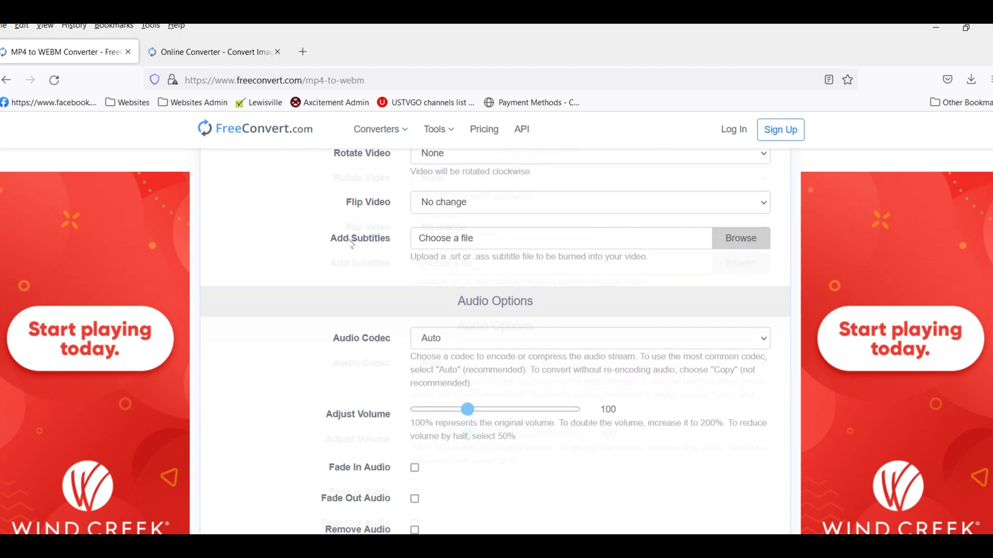
Set the audio codec to Libvorbis.
{"action": "left_click", "coordinate": [473, 278]}
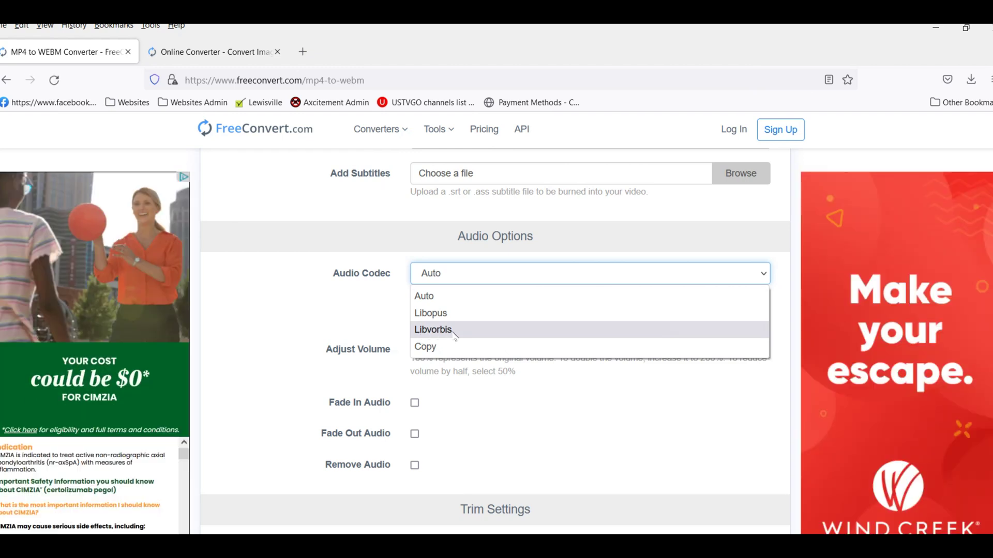
{"action": "left_click", "coordinate": [475, 331]}
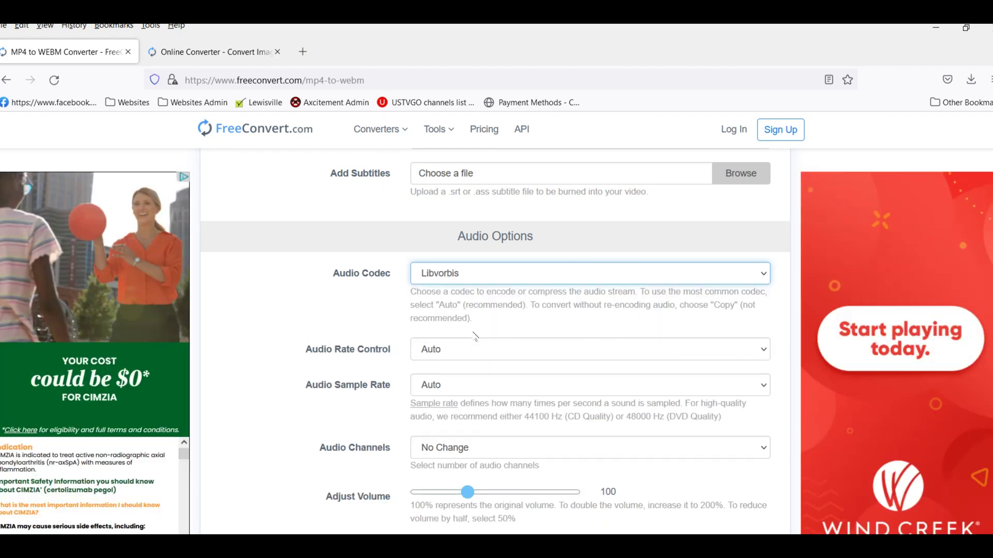
{"action": "scroll", "coordinate": [264, 369], "scroll_direction": "down", "scroll_amount": 2}
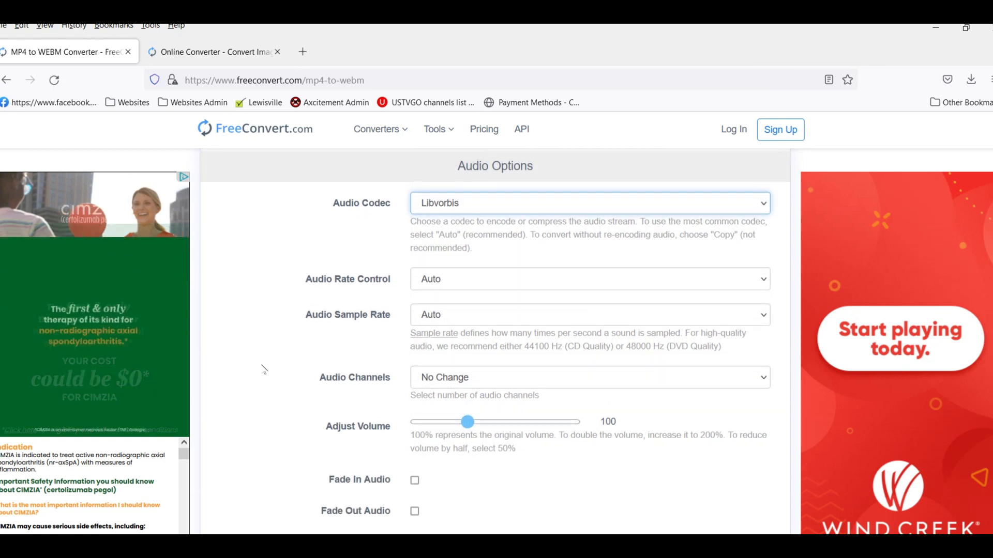
{"action": "scroll", "coordinate": [264, 370], "scroll_direction": "down", "scroll_amount": 3}
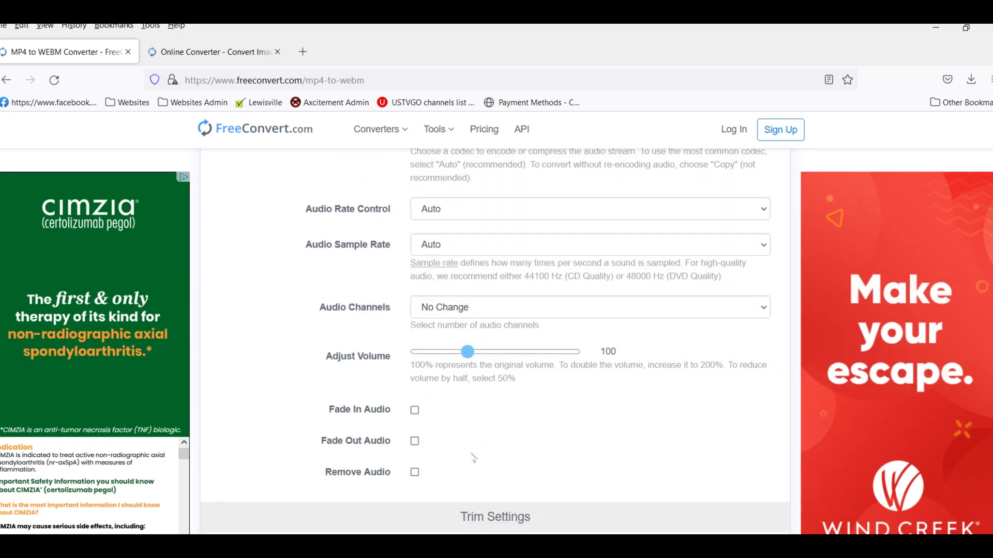
{"action": "scroll", "coordinate": [416, 473], "scroll_direction": "down", "scroll_amount": 5}
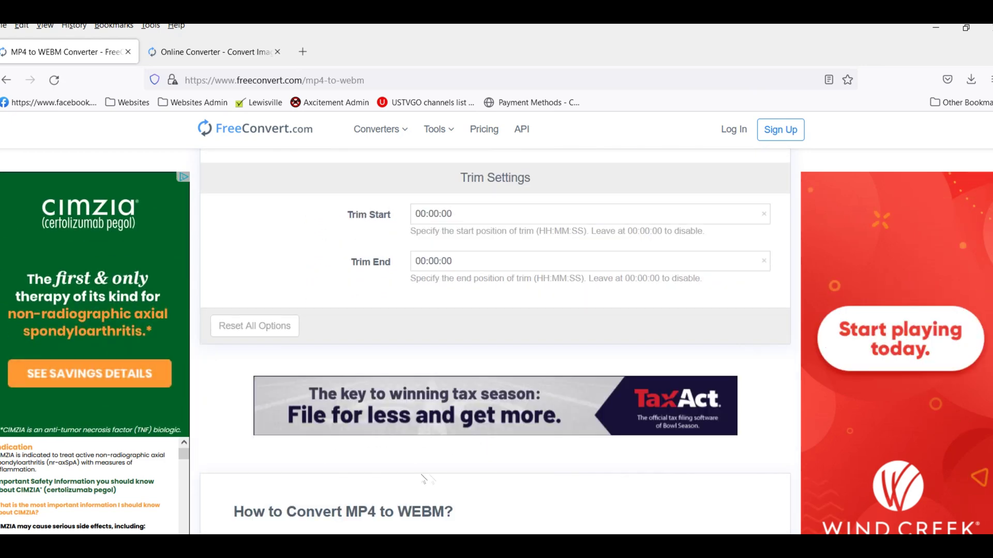
{"action": "scroll", "coordinate": [436, 465], "scroll_direction": "down", "scroll_amount": 3}
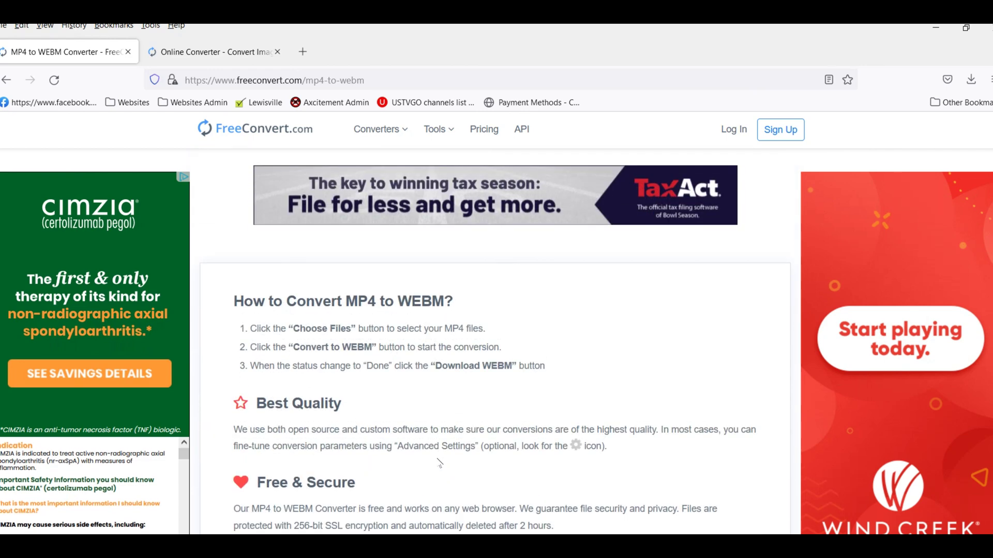
{"action": "scroll", "coordinate": [442, 461], "scroll_direction": "up", "scroll_amount": 4}
{"action": "scroll", "coordinate": [443, 440], "scroll_direction": "up", "scroll_amount": 1}
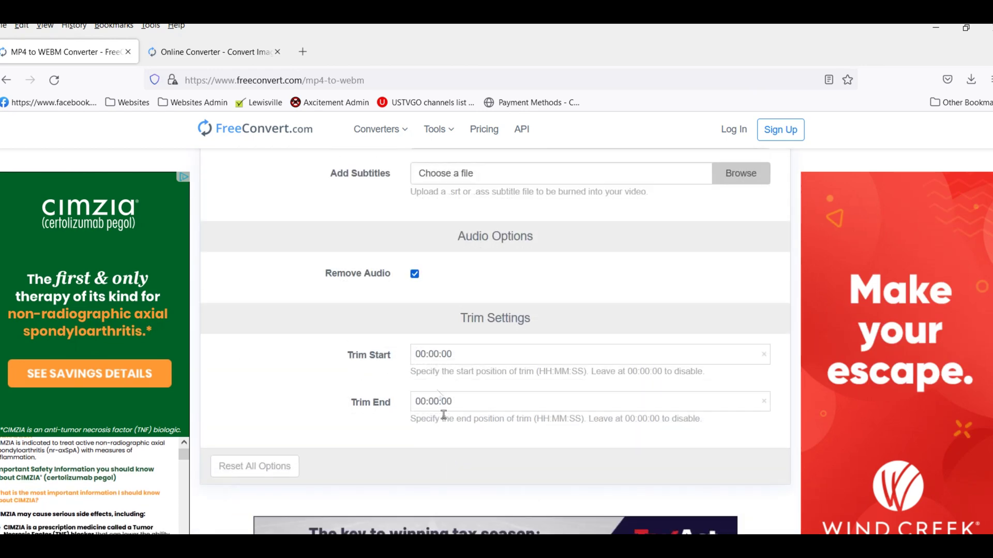
Turn Remove Audio off to review the audio options, then switch it back on.
{"action": "left_click", "coordinate": [414, 274]}
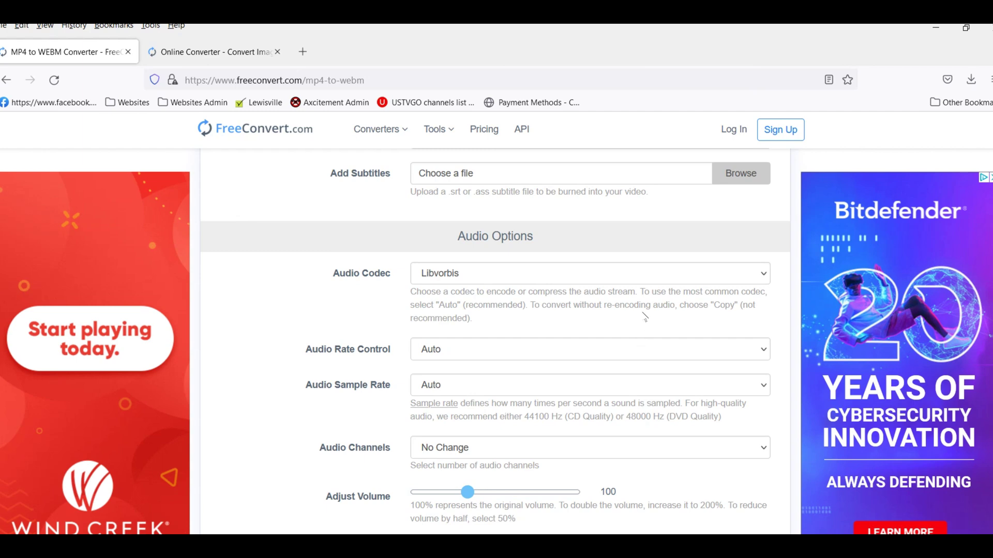
{"action": "scroll", "coordinate": [646, 315], "scroll_direction": "down", "scroll_amount": 3}
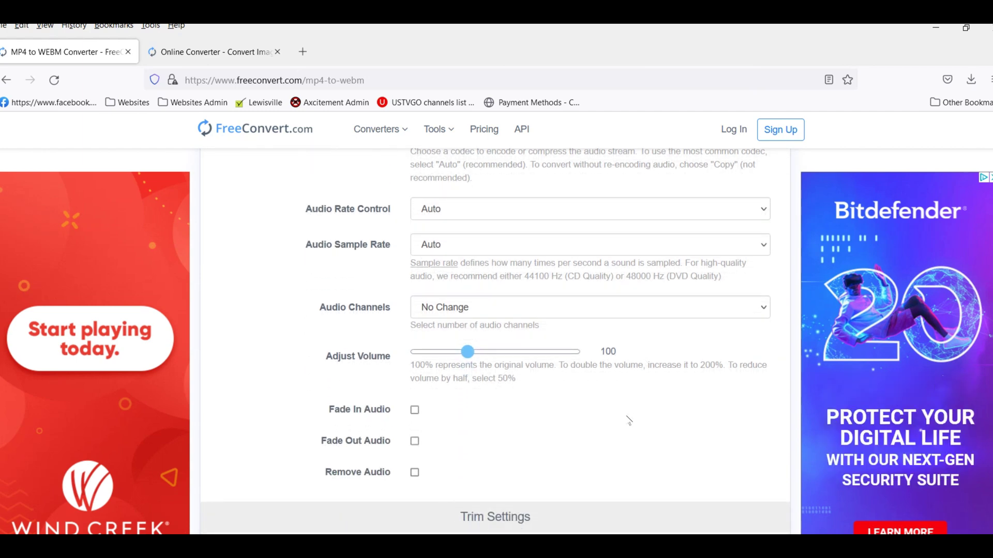
{"action": "scroll", "coordinate": [629, 428], "scroll_direction": "up", "scroll_amount": 4}
{"action": "scroll", "coordinate": [627, 414], "scroll_direction": "down", "scroll_amount": 3}
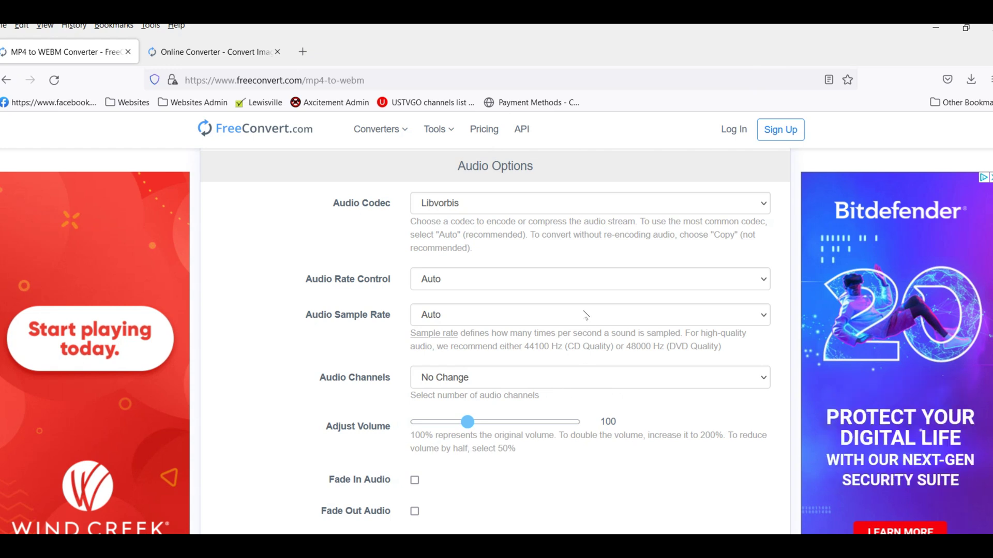
{"action": "scroll", "coordinate": [569, 319], "scroll_direction": "up", "scroll_amount": 2}
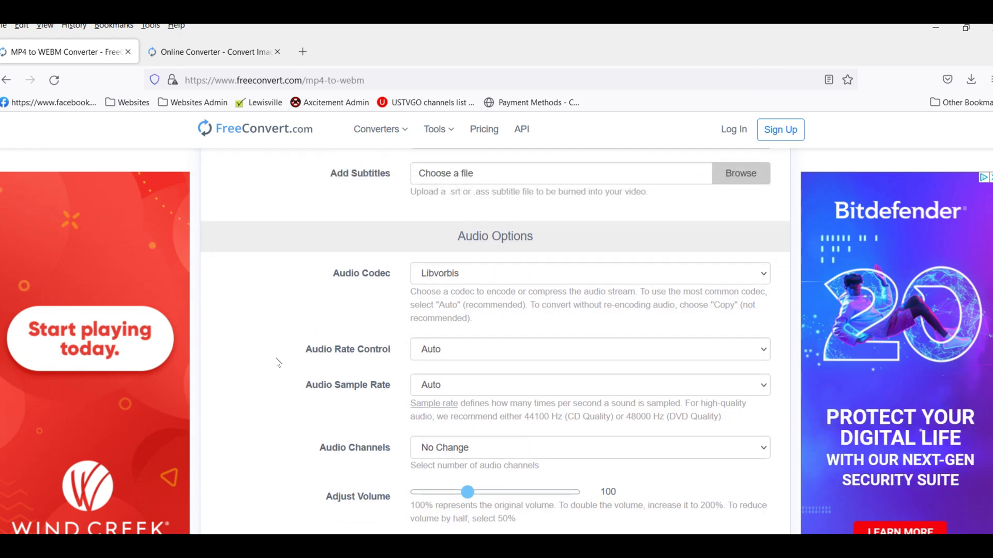
{"action": "scroll", "coordinate": [278, 362], "scroll_direction": "down", "scroll_amount": 2}
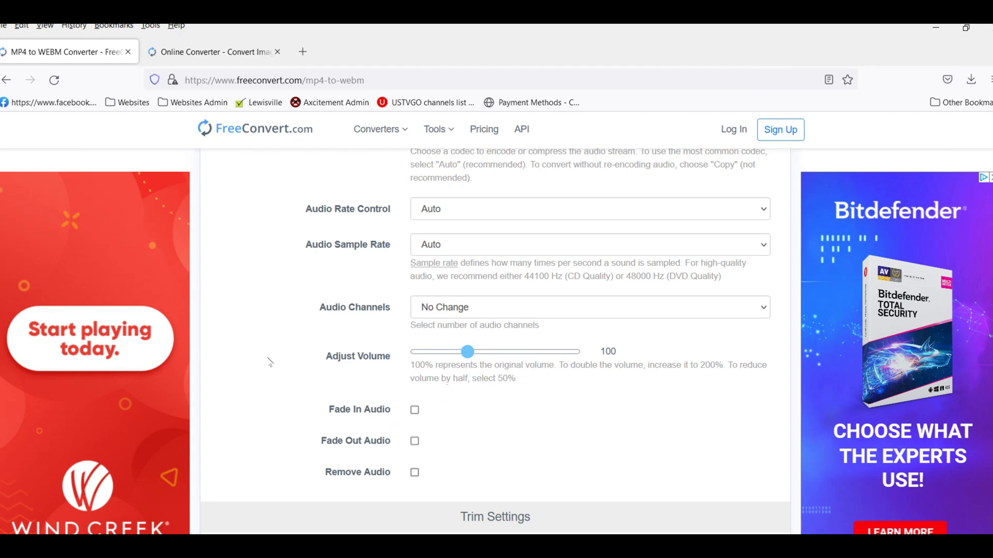
{"action": "scroll", "coordinate": [284, 328], "scroll_direction": "up", "scroll_amount": 2}
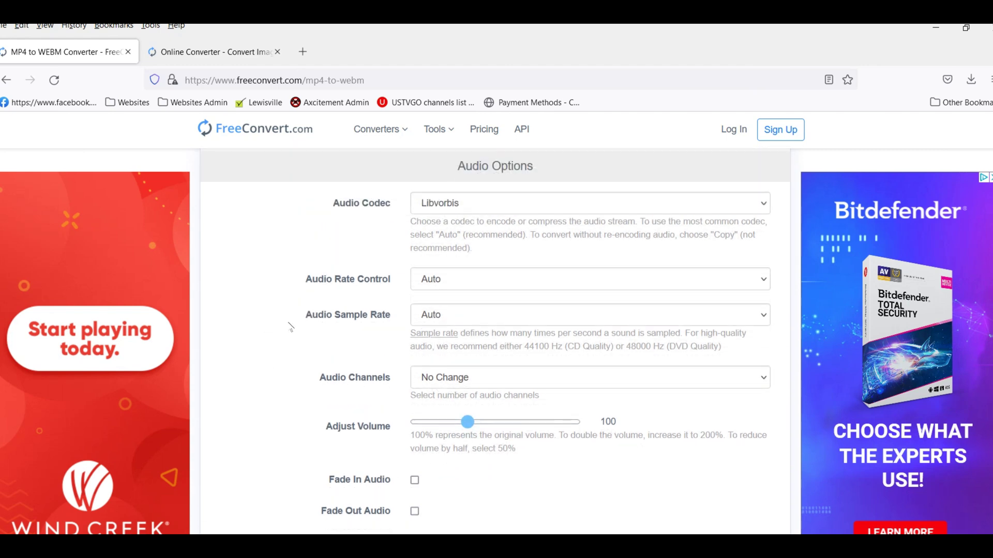
{"action": "scroll", "coordinate": [480, 410], "scroll_direction": "down", "scroll_amount": 1}
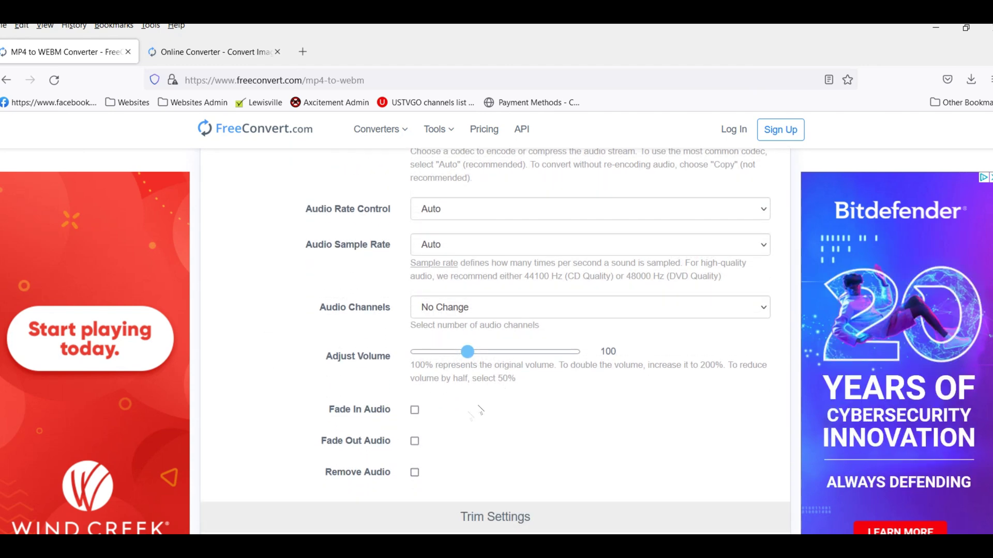
{"action": "left_click", "coordinate": [415, 473]}
Open the Choose Files upload window to add a video.
{"action": "scroll", "coordinate": [505, 365], "scroll_direction": "up", "scroll_amount": 5}
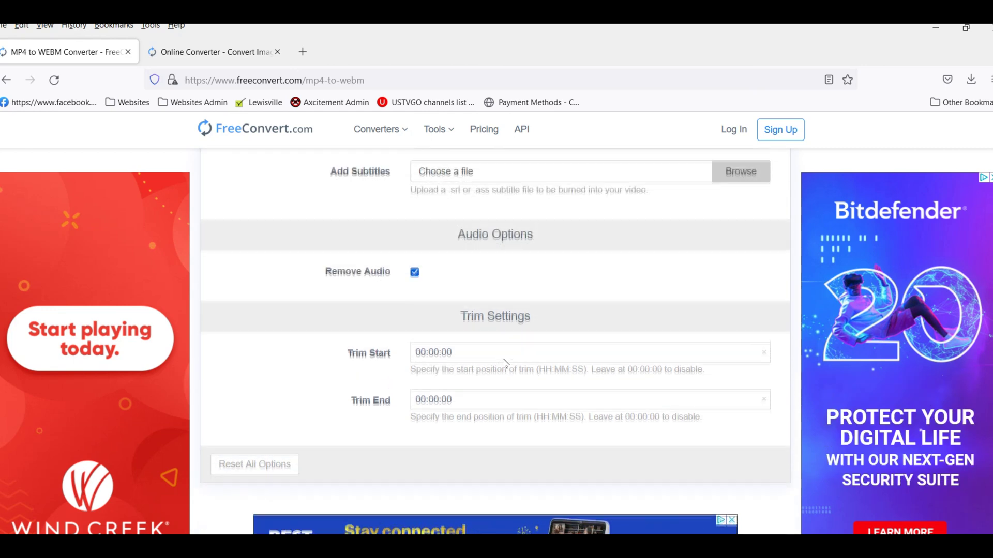
{"action": "scroll", "coordinate": [505, 364], "scroll_direction": "up", "scroll_amount": 4}
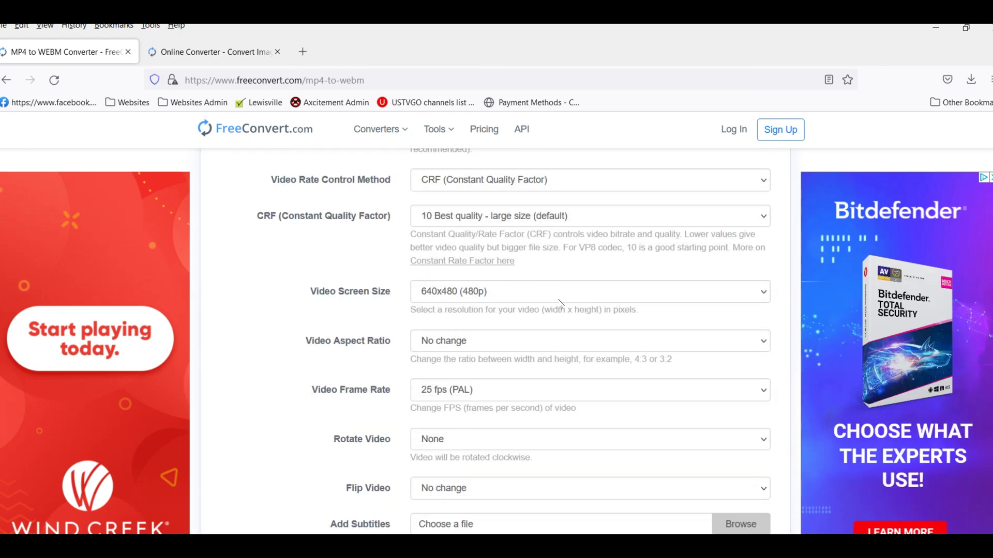
{"action": "scroll", "coordinate": [560, 303], "scroll_direction": "up", "scroll_amount": 8}
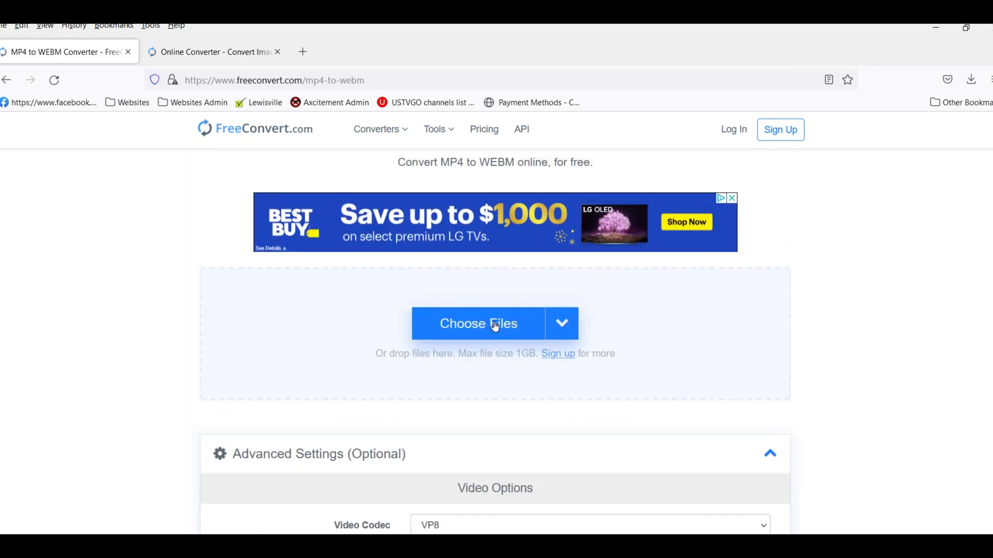
{"action": "left_click", "coordinate": [495, 325]}
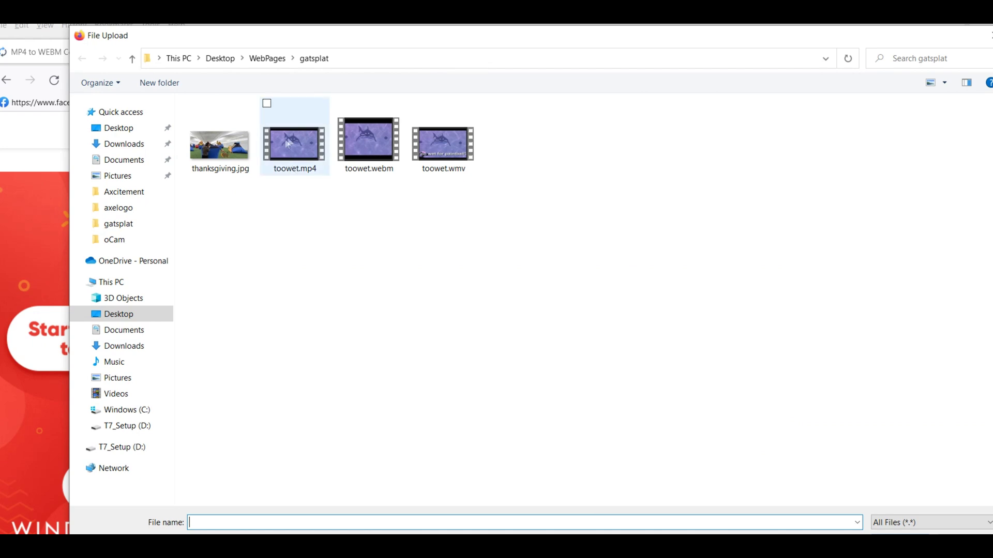
Upload toowet.mp4 and convert it to WEBM.
{"action": "left_click", "coordinate": [287, 143]}
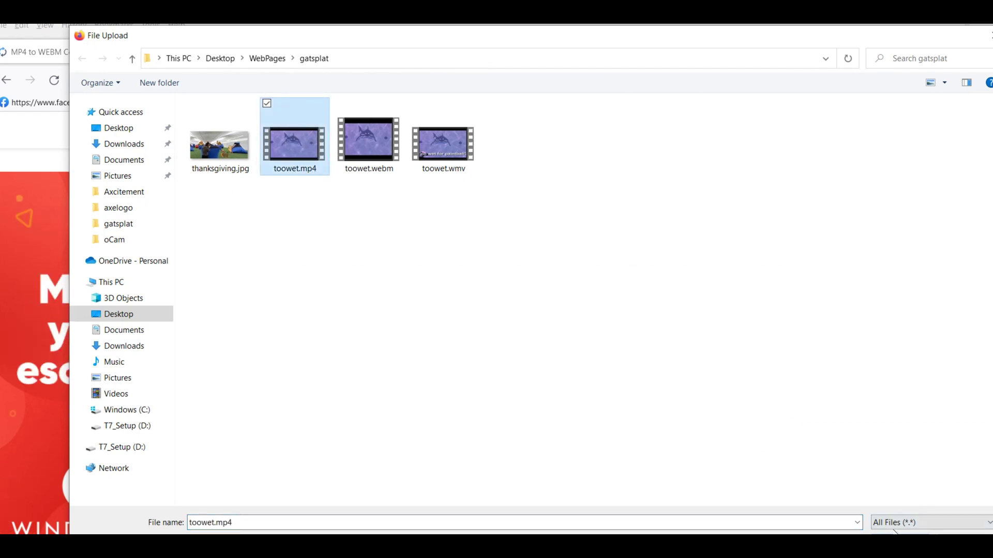
{"action": "left_click", "coordinate": [893, 532]}
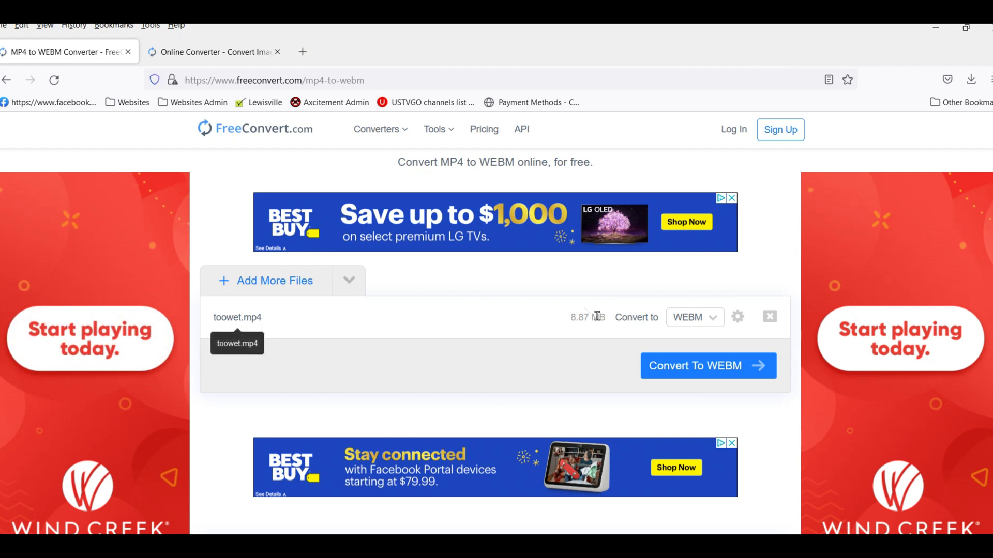
{"action": "left_click", "coordinate": [701, 366]}
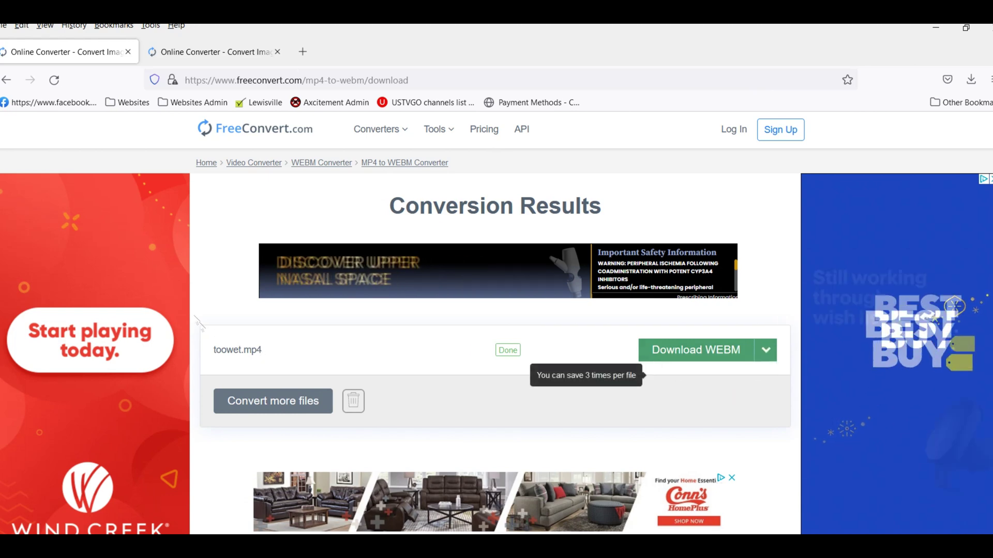
Save the converted toowet.webm and show it in the Downloads folder.
{"action": "left_click", "coordinate": [703, 348]}
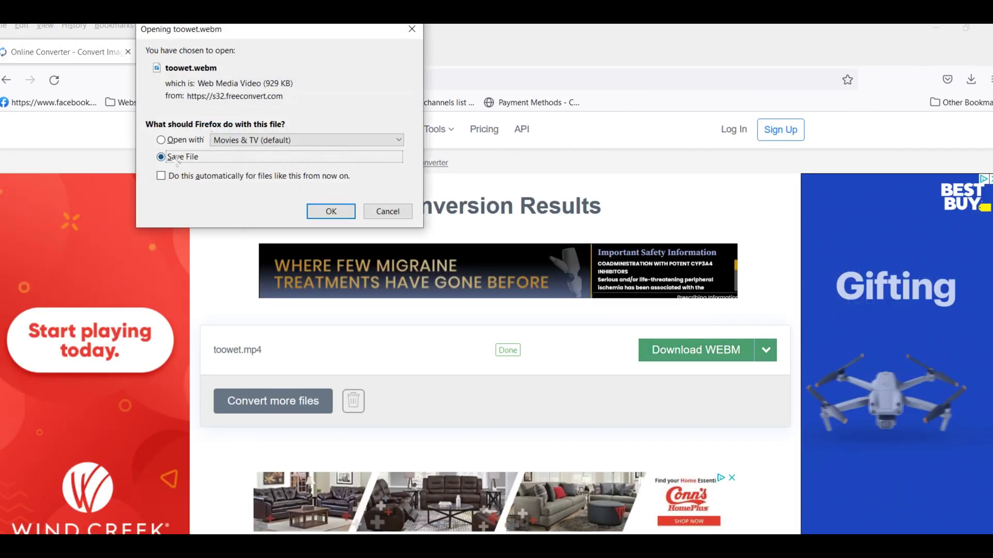
{"action": "left_click", "coordinate": [332, 211]}
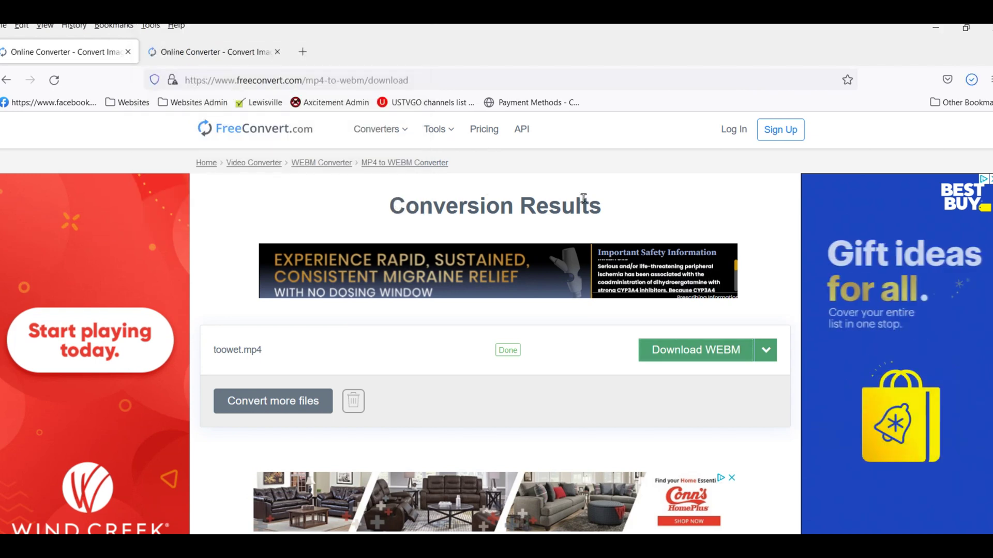
{"action": "left_click", "coordinate": [971, 79]}
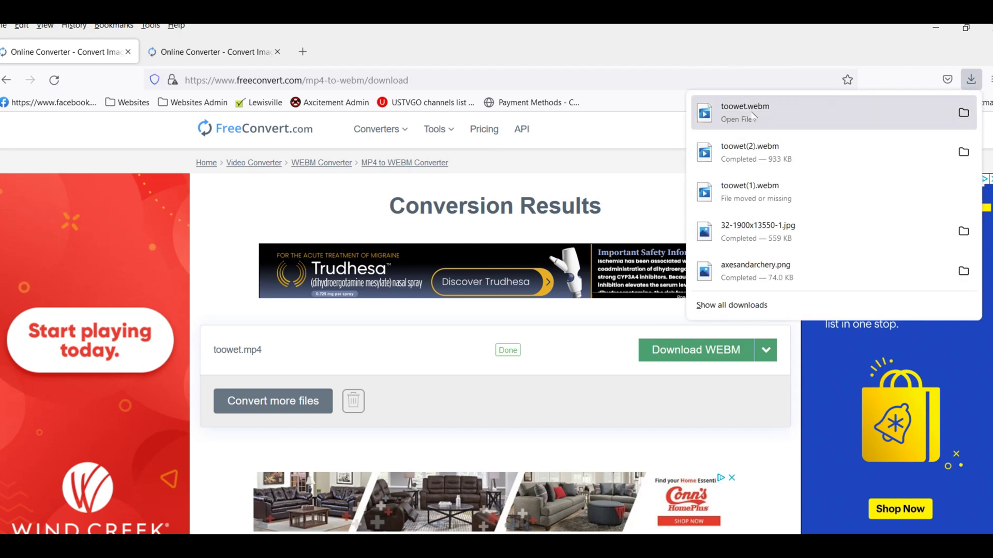
{"action": "left_click", "coordinate": [964, 113]}
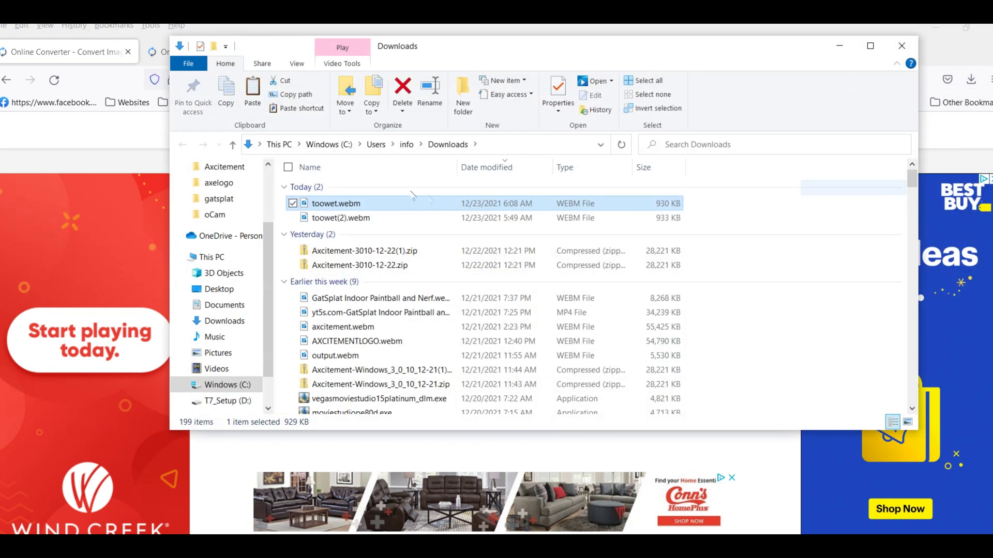
Copy toowet.webm and go to the Windows (C:) drive.
{"action": "right_click", "coordinate": [337, 206]}
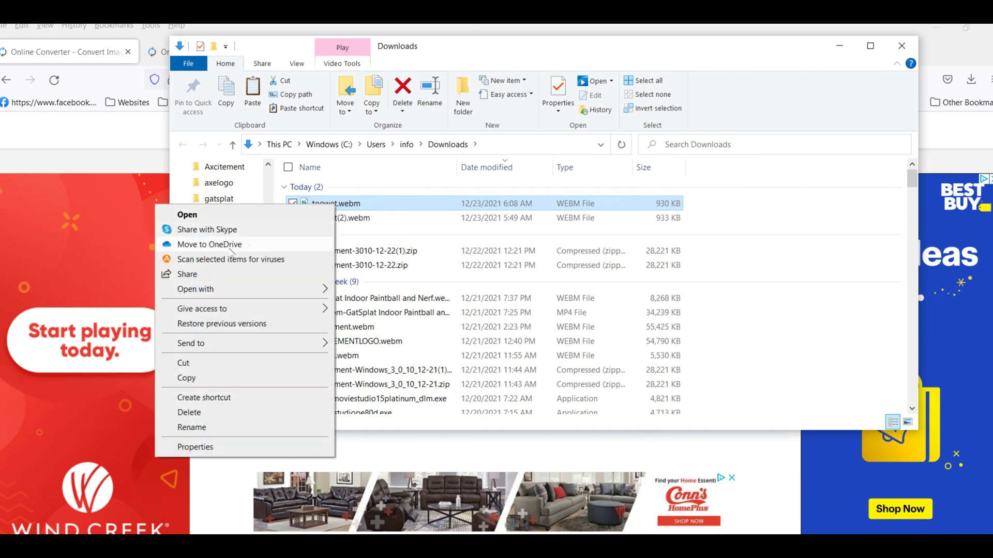
{"action": "left_click", "coordinate": [196, 380]}
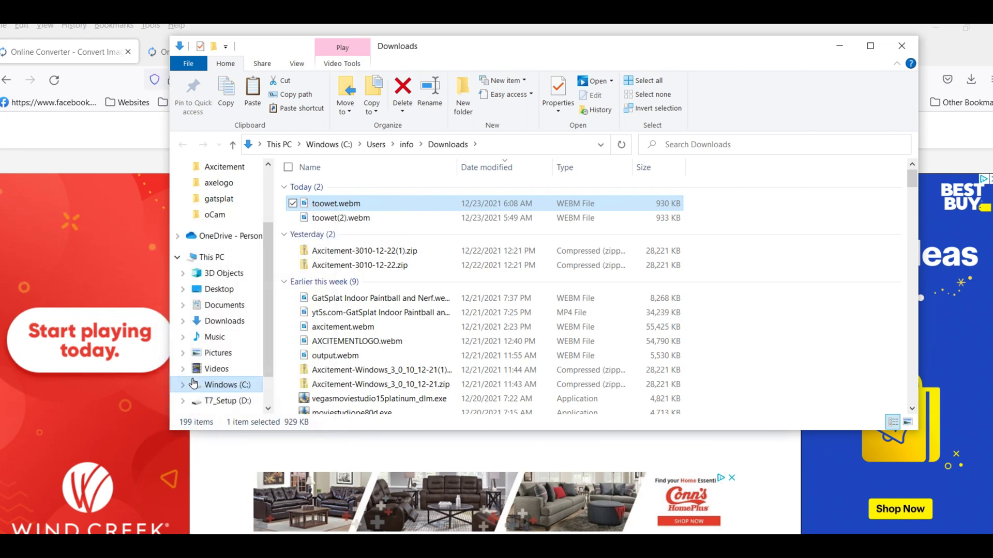
{"action": "left_click", "coordinate": [331, 145]}
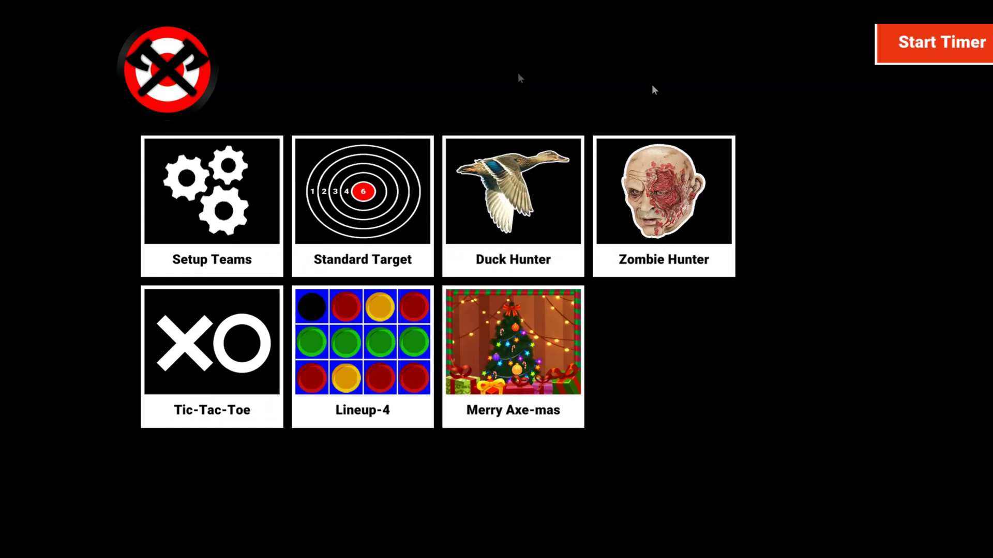
Unlock admin settings with the PIN, re-enable the safety video, and choose Set Safety Video.
{"action": "key", "text": "Escape"}
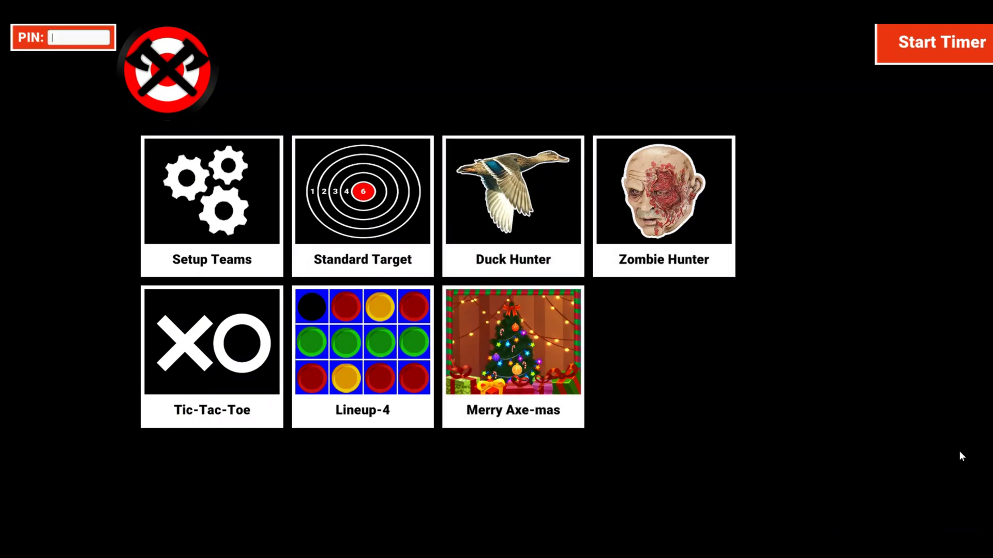
{"action": "type", "text": "111"}
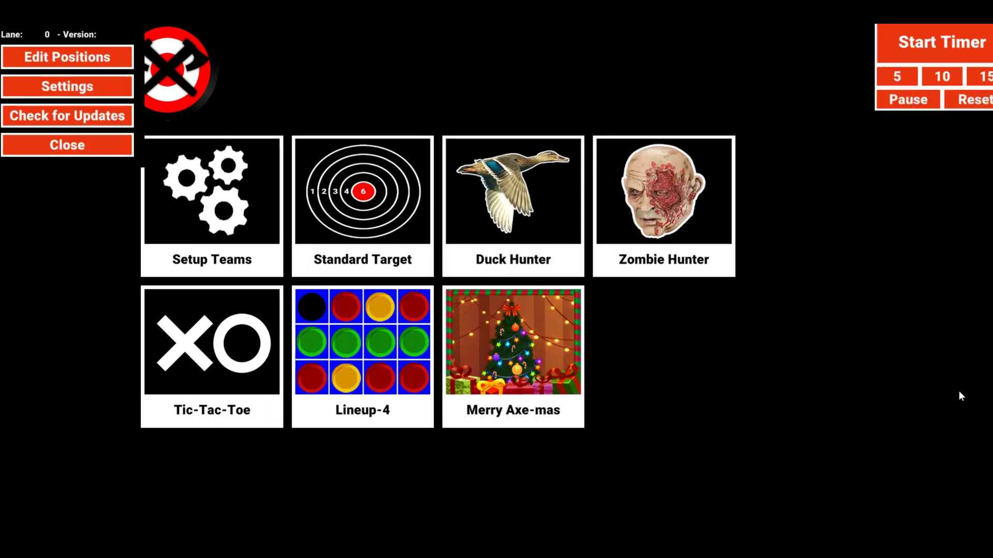
{"action": "left_click", "coordinate": [92, 84]}
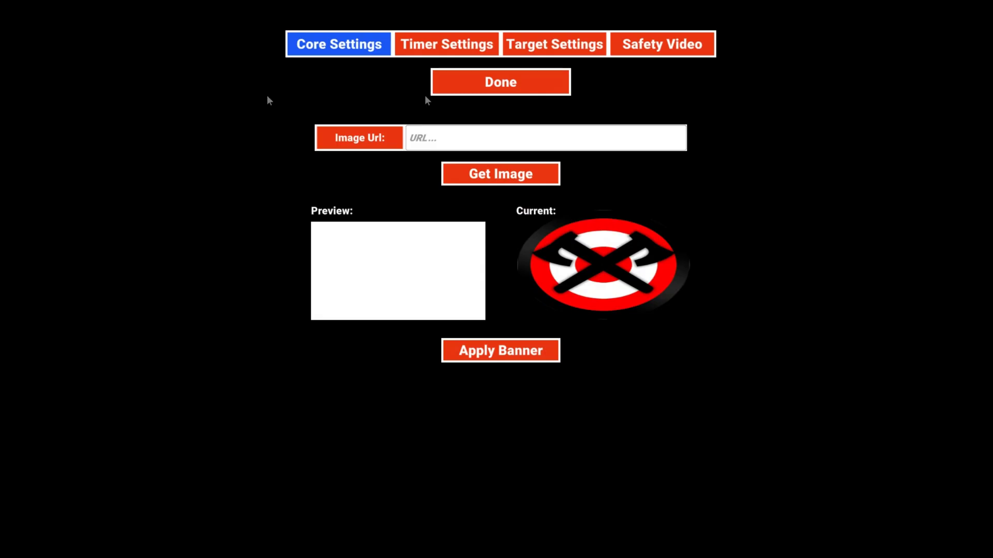
{"action": "left_click", "coordinate": [669, 45]}
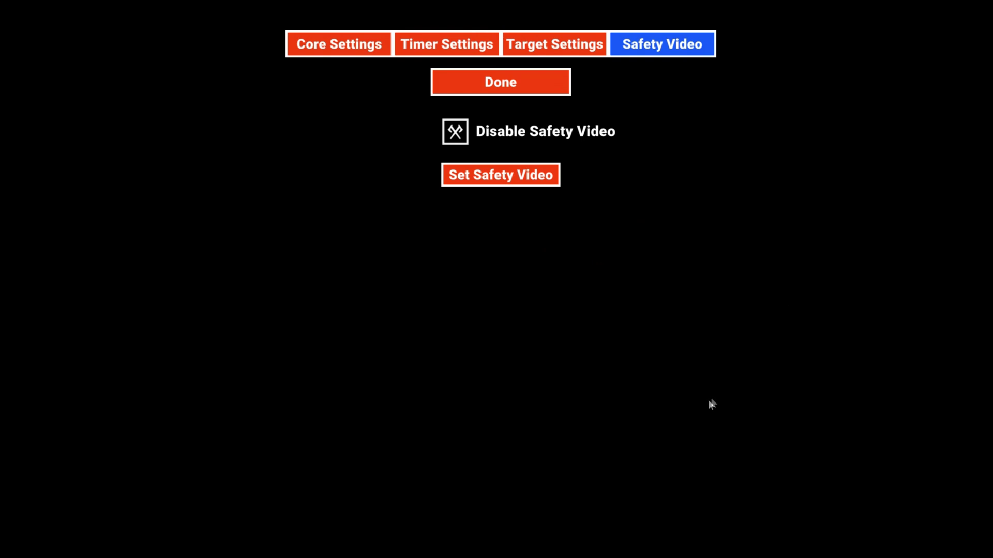
{"action": "left_click", "coordinate": [456, 133]}
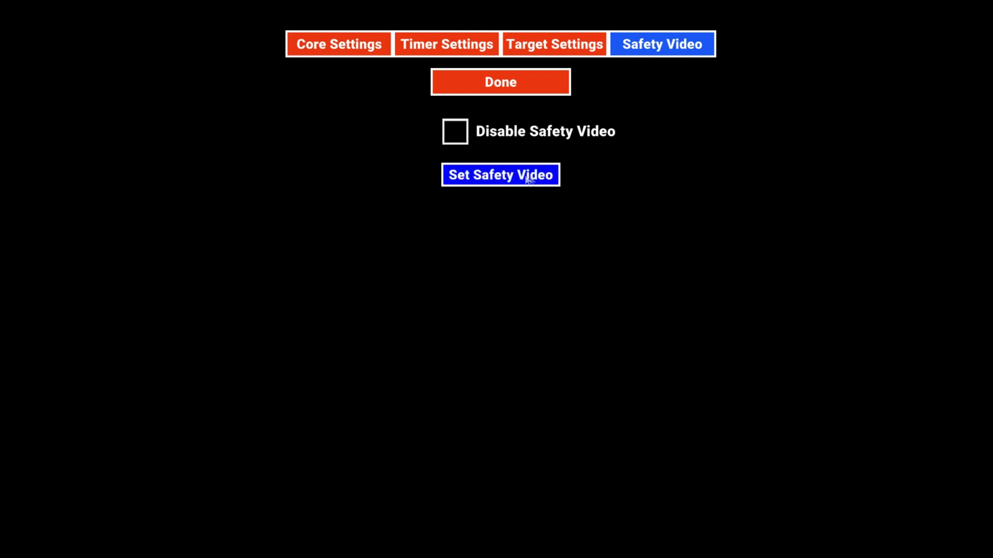
{"action": "left_click", "coordinate": [531, 177]}
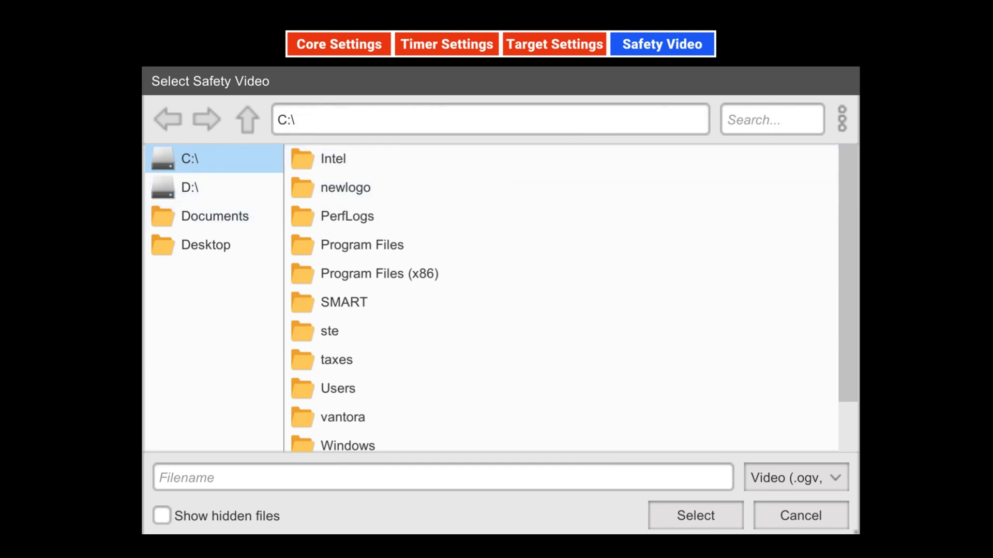
Select toowet.webm from the C:\ file list as the safety video.
{"action": "scroll", "coordinate": [614, 243], "scroll_direction": "down", "scroll_amount": 2}
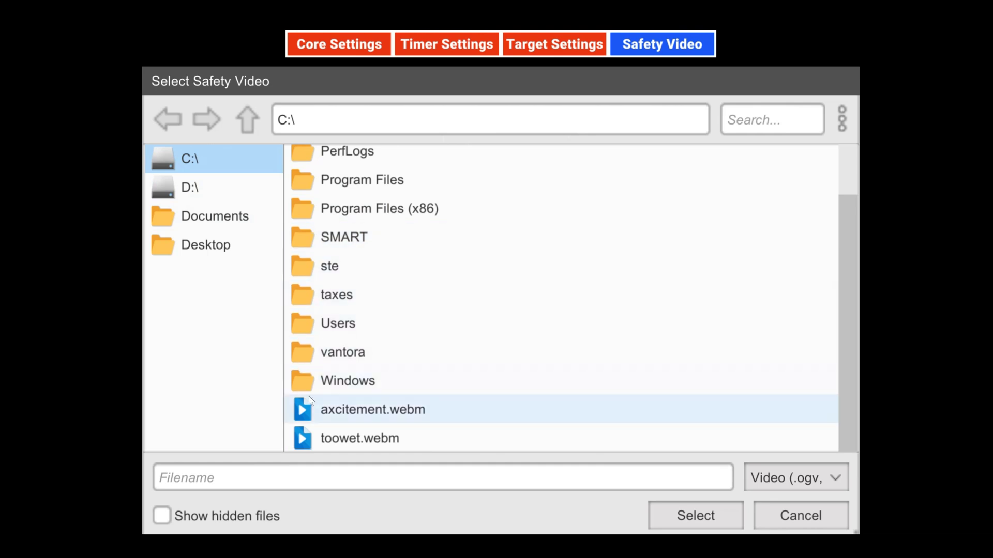
{"action": "left_click", "coordinate": [347, 441]}
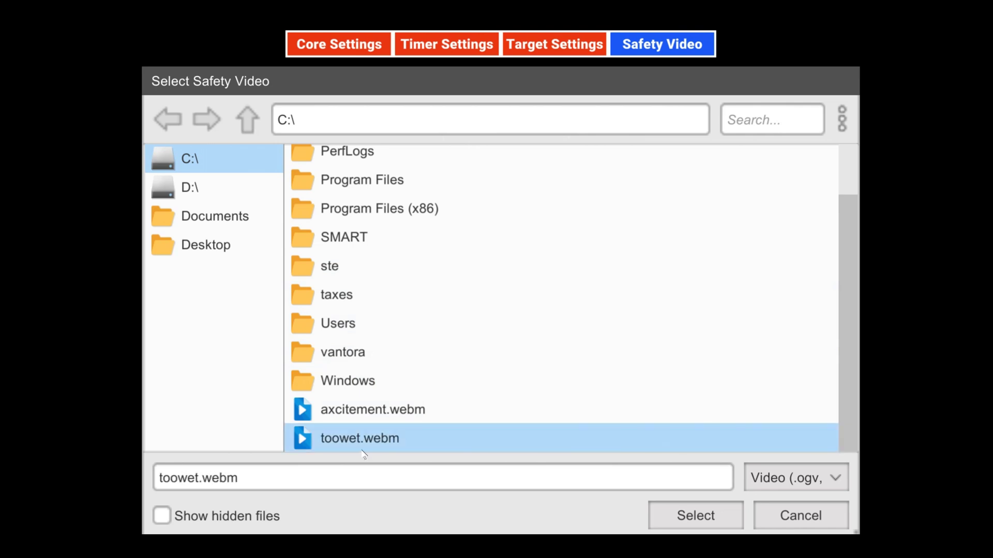
{"action": "left_click", "coordinate": [694, 518]}
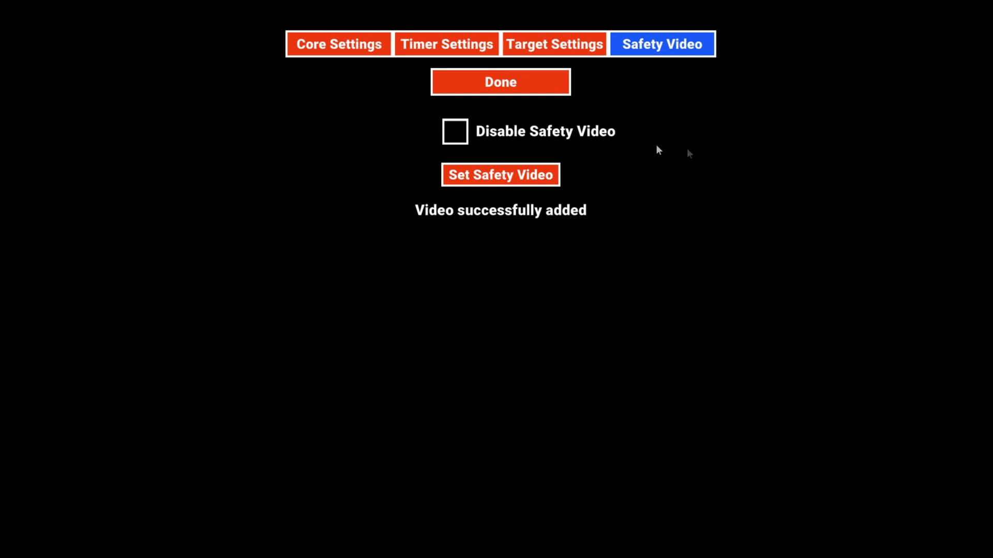
Close settings and the lane admin panel, and start the lane timer at 90.
{"action": "left_click", "coordinate": [494, 85]}
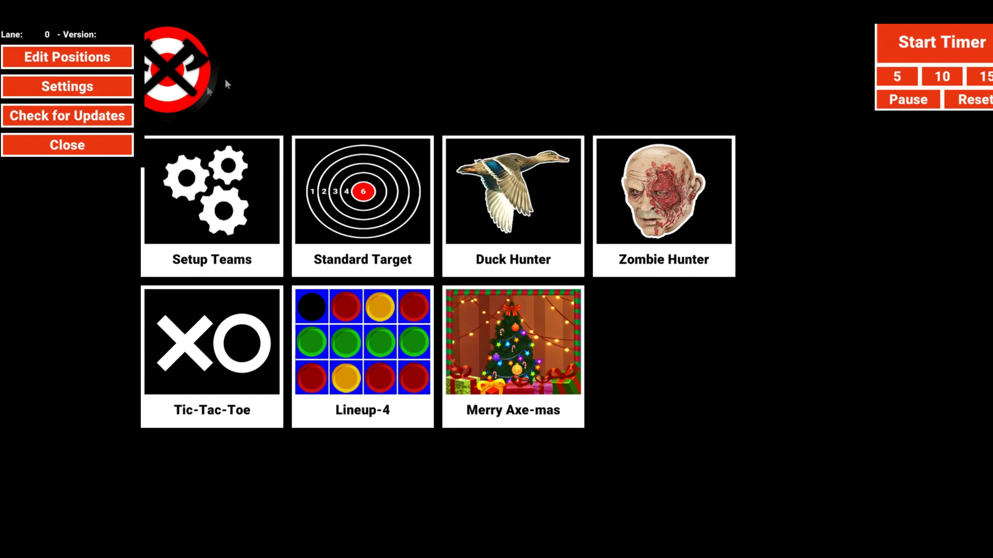
{"action": "left_click", "coordinate": [67, 145]}
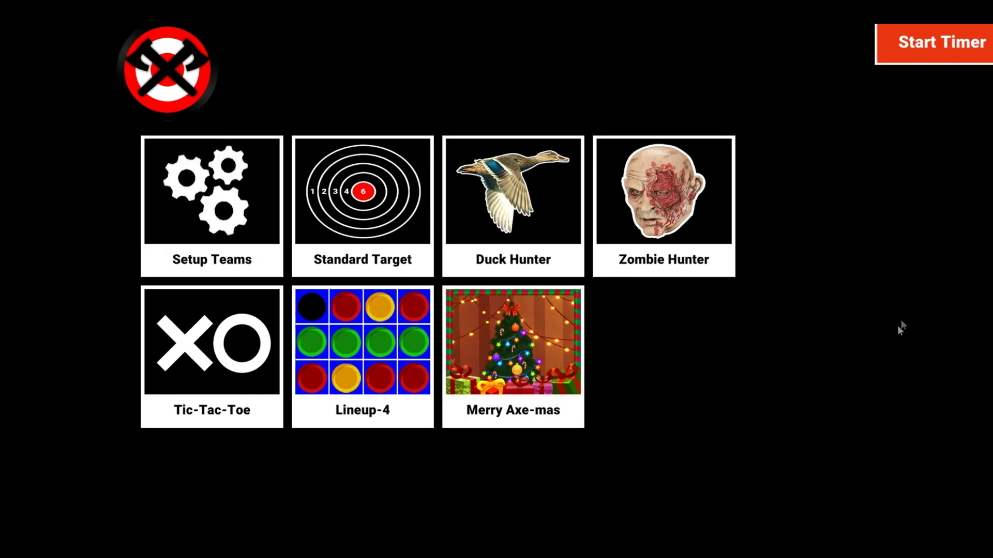
{"action": "left_click", "coordinate": [935, 47]}
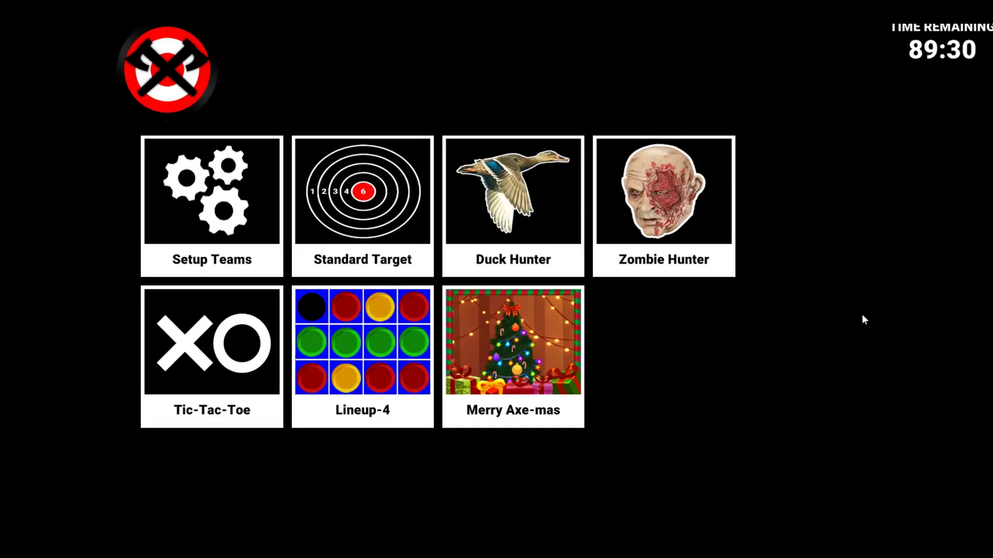
Start a Standard Target game and score 3 for Player 1 and 2 for Player 2.
{"action": "left_click", "coordinate": [367, 200]}
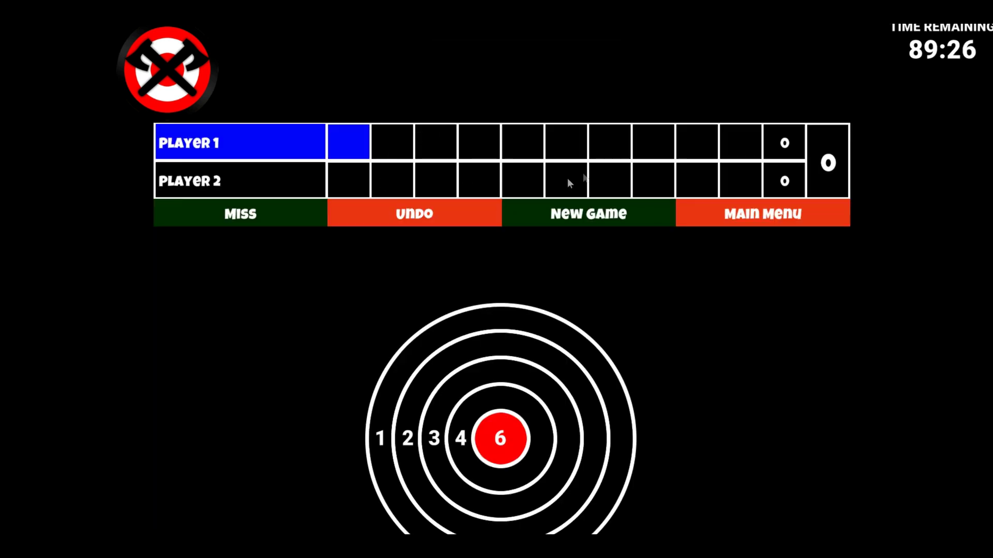
{"action": "left_click", "coordinate": [523, 364]}
{"action": "left_click", "coordinate": [442, 361]}
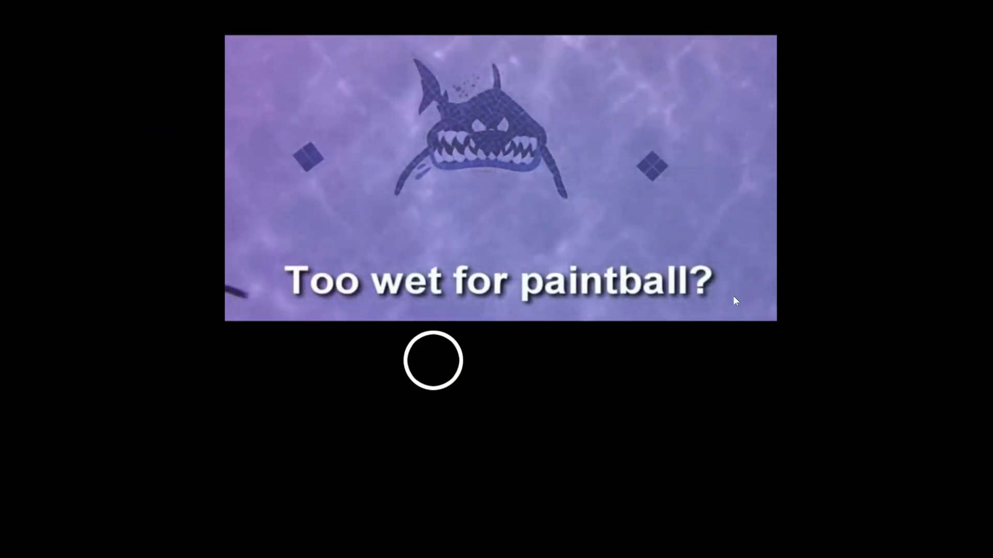
Enter the PIN, stop the safety video, and open the position editor over the Standard Target game.
{"action": "type", "text": "1234"}
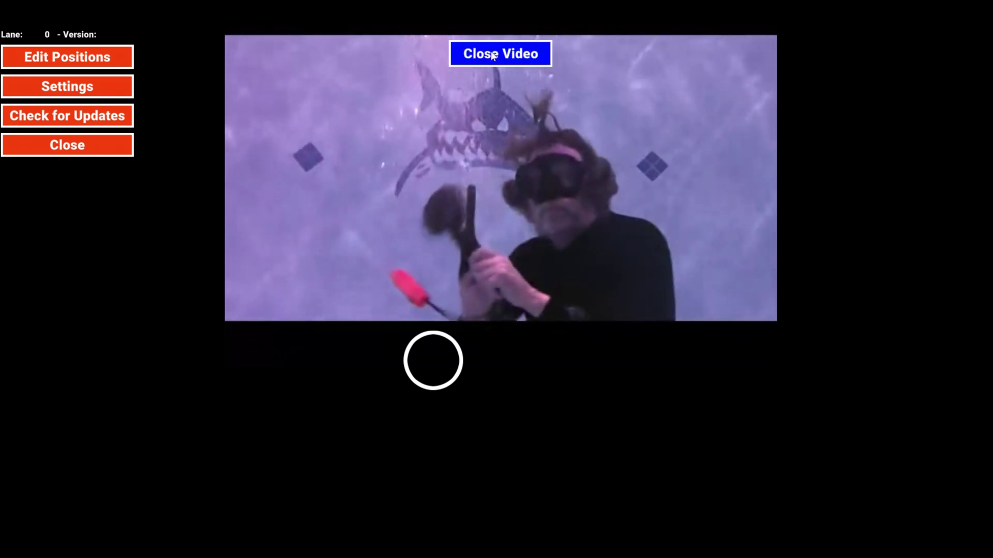
{"action": "left_click", "coordinate": [517, 58]}
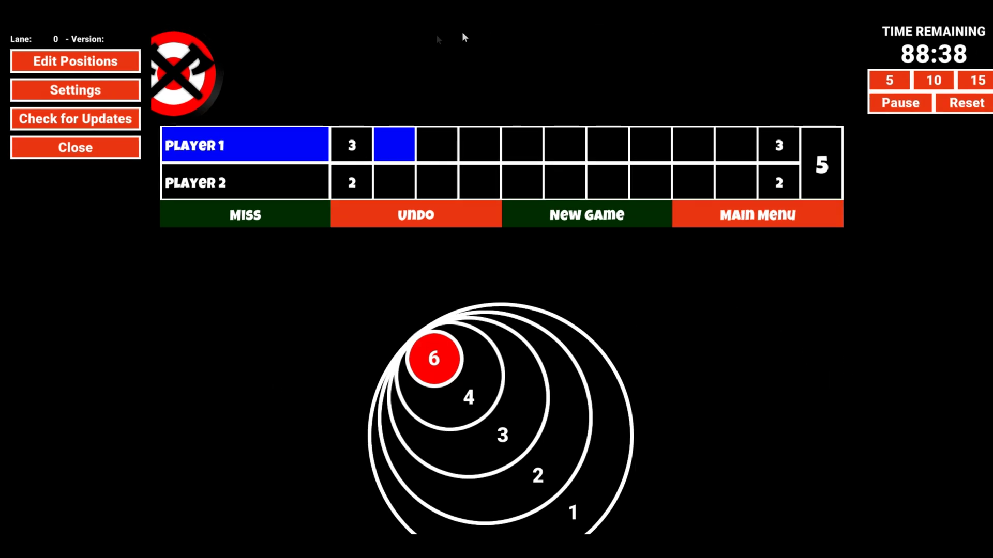
{"action": "left_click", "coordinate": [92, 62]}
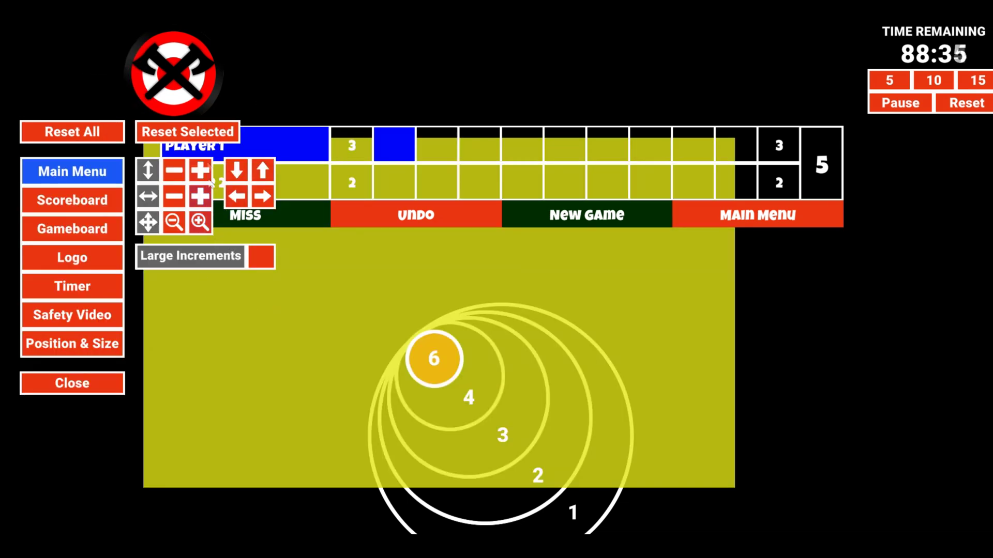
Select Safety Video and shrink its area using Large Increments zoom-out.
{"action": "left_click", "coordinate": [75, 316]}
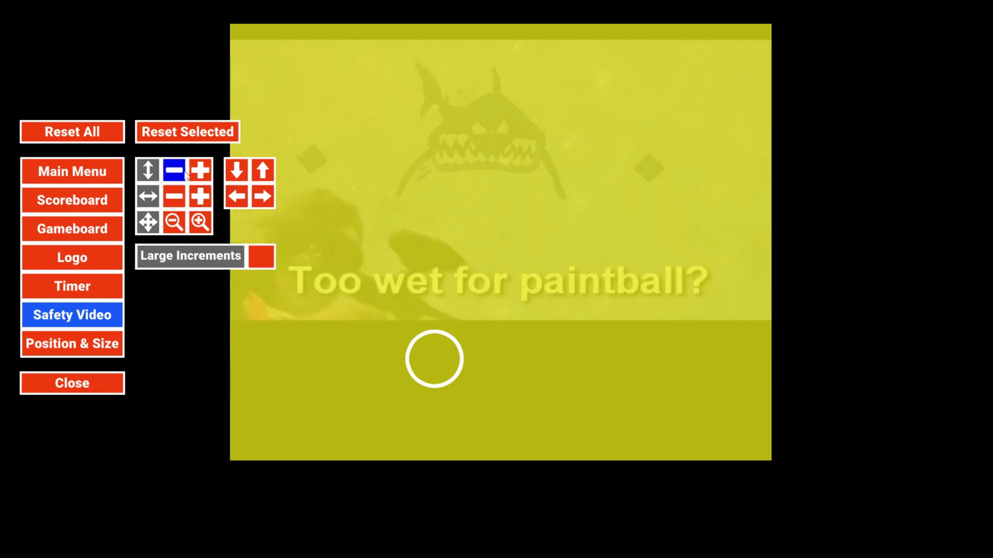
{"action": "left_click", "coordinate": [201, 222]}
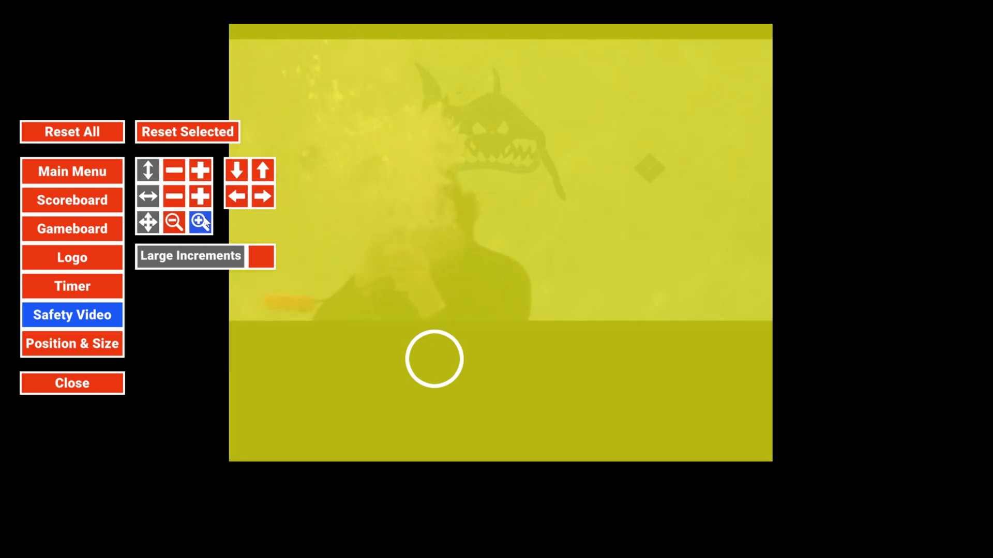
{"action": "left_click", "coordinate": [173, 223]}
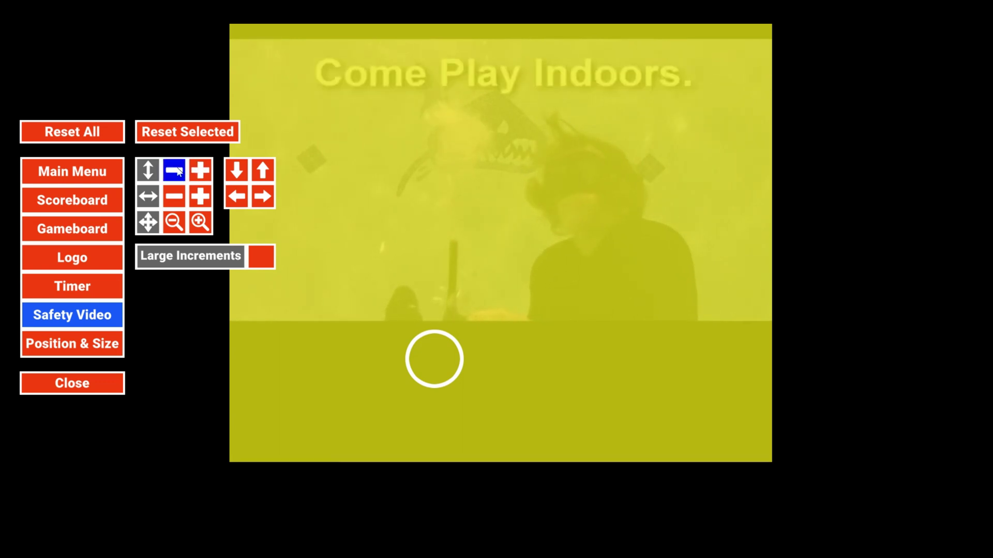
{"action": "left_click", "coordinate": [258, 257]}
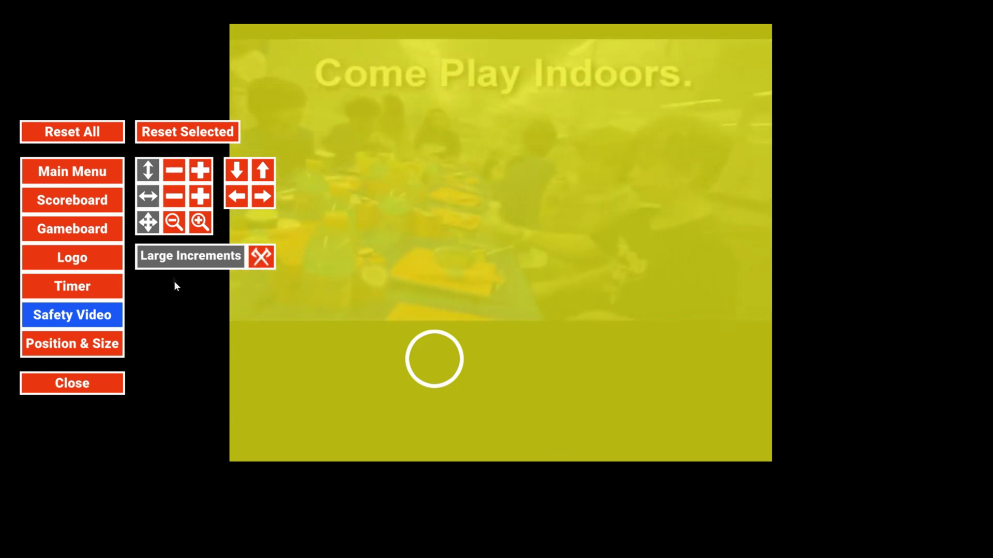
{"action": "left_click", "coordinate": [174, 222]}
{"action": "left_click", "coordinate": [174, 222]}
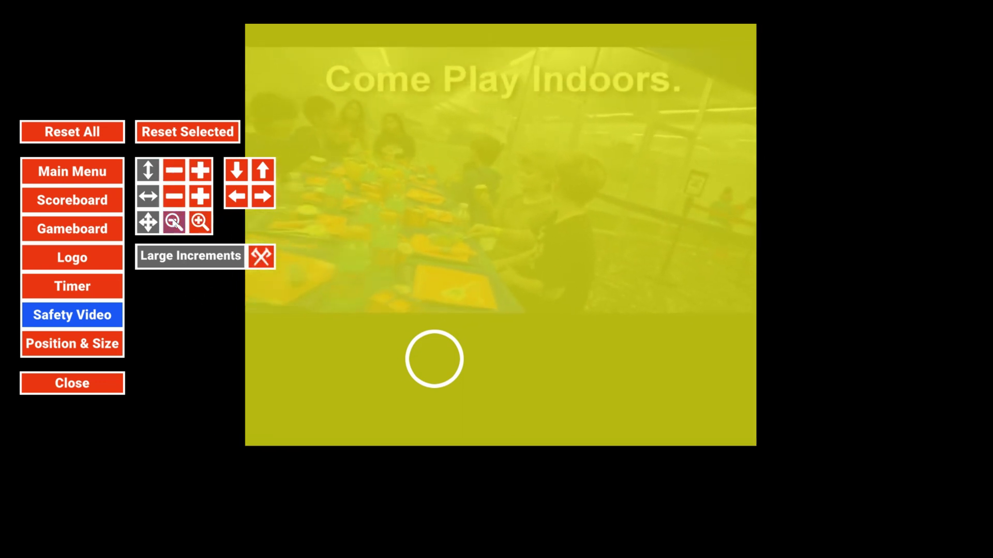
{"action": "left_click", "coordinate": [174, 223]}
{"action": "left_click", "coordinate": [173, 222]}
{"action": "left_click", "coordinate": [174, 222]}
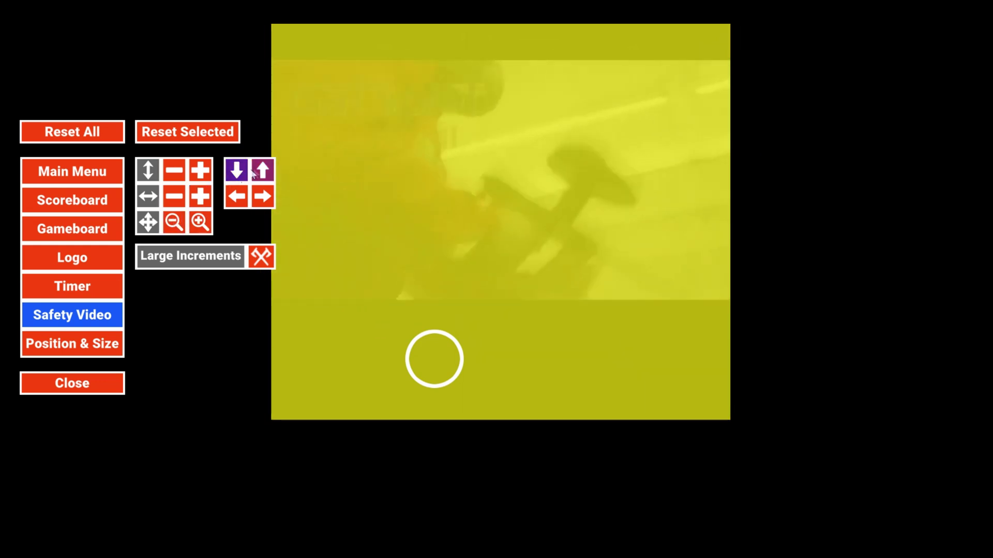
Move the safety video up three steps, fine-tune its size in small steps, and close the editor.
{"action": "left_click", "coordinate": [234, 174]}
{"action": "left_click", "coordinate": [233, 175]}
{"action": "left_click", "coordinate": [234, 175]}
{"action": "left_click", "coordinate": [233, 175]}
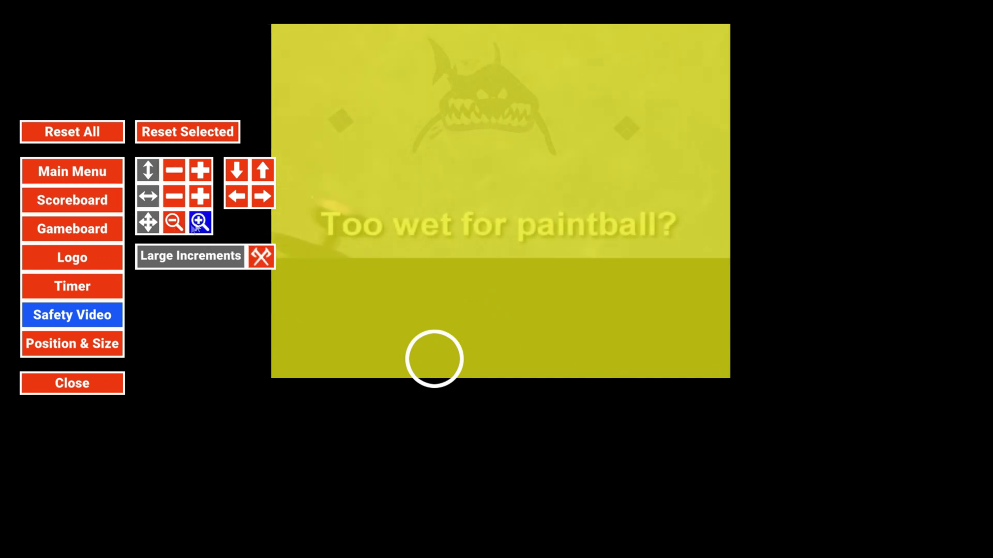
{"action": "left_click", "coordinate": [174, 222]}
{"action": "left_click", "coordinate": [174, 223]}
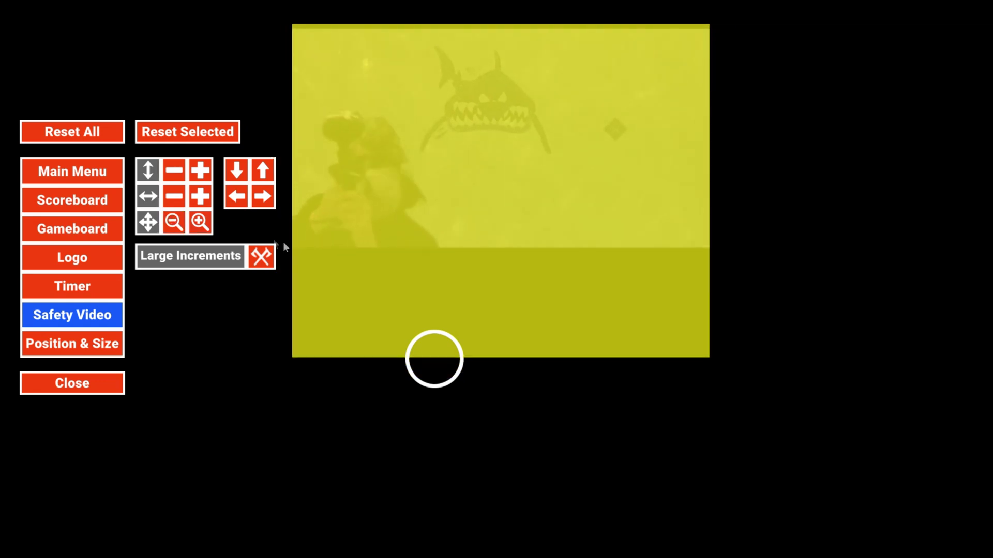
{"action": "left_click", "coordinate": [261, 257]}
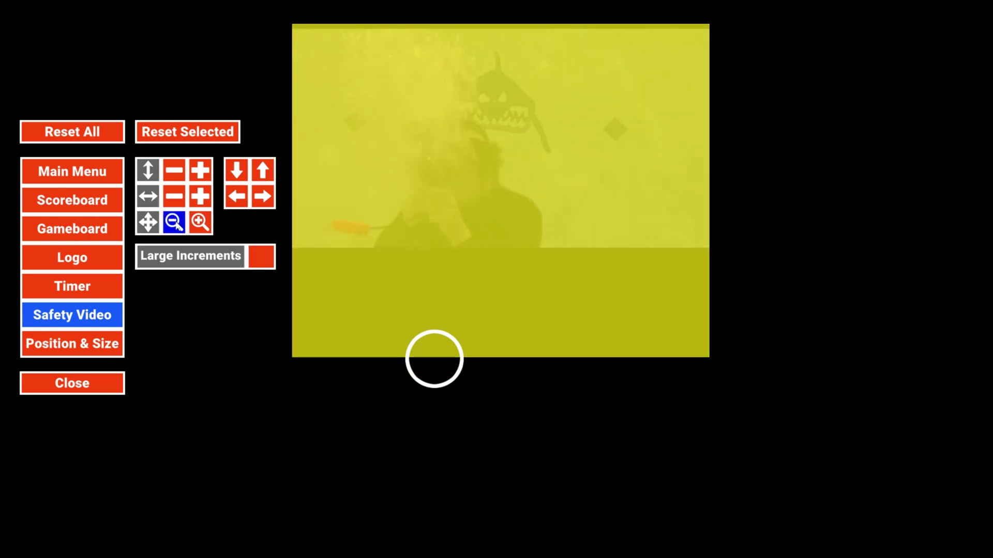
{"action": "left_click", "coordinate": [175, 223]}
{"action": "left_click", "coordinate": [174, 223]}
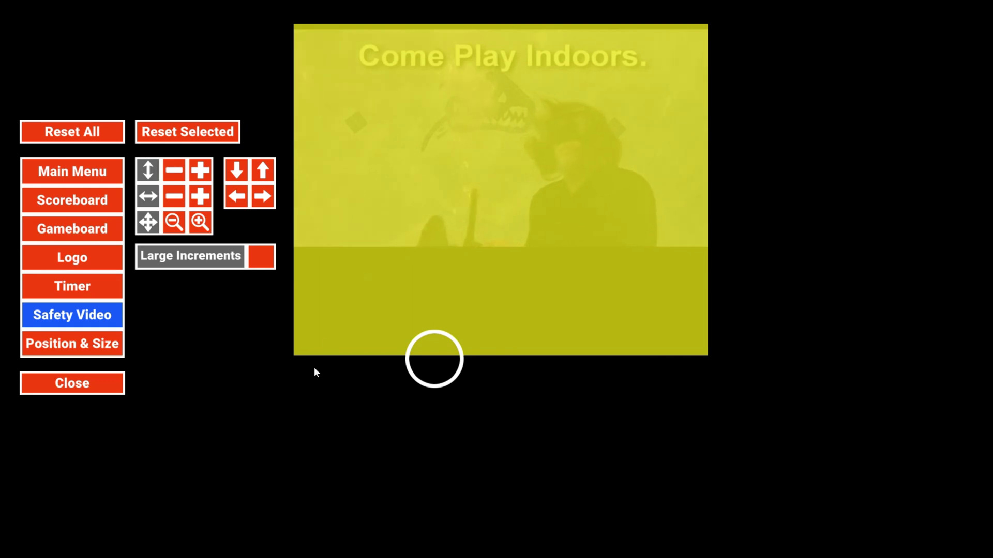
{"action": "left_click", "coordinate": [80, 389]}
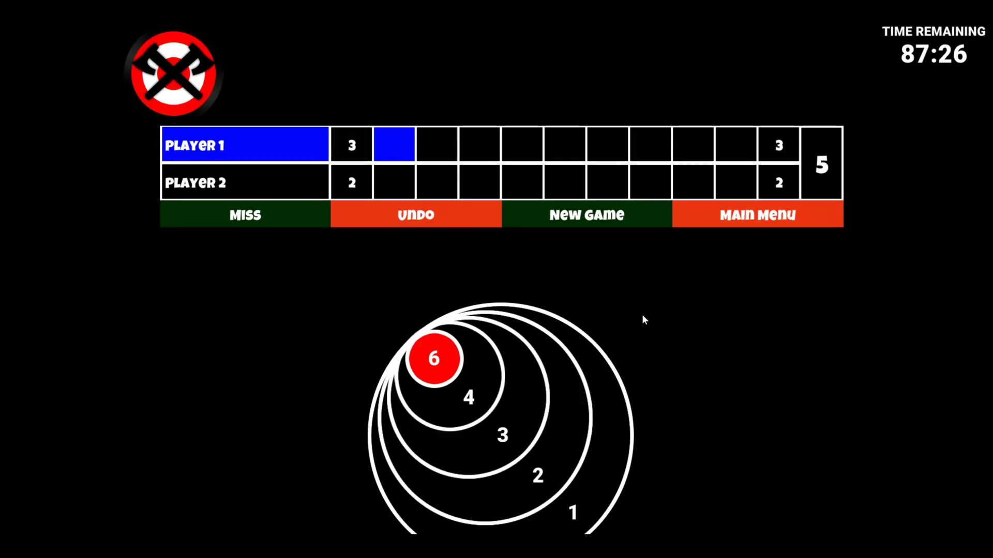
Score ring 4 for Player 1 and ring 3 for Player 2, making the totals 7–5.
{"action": "left_click", "coordinate": [476, 388]}
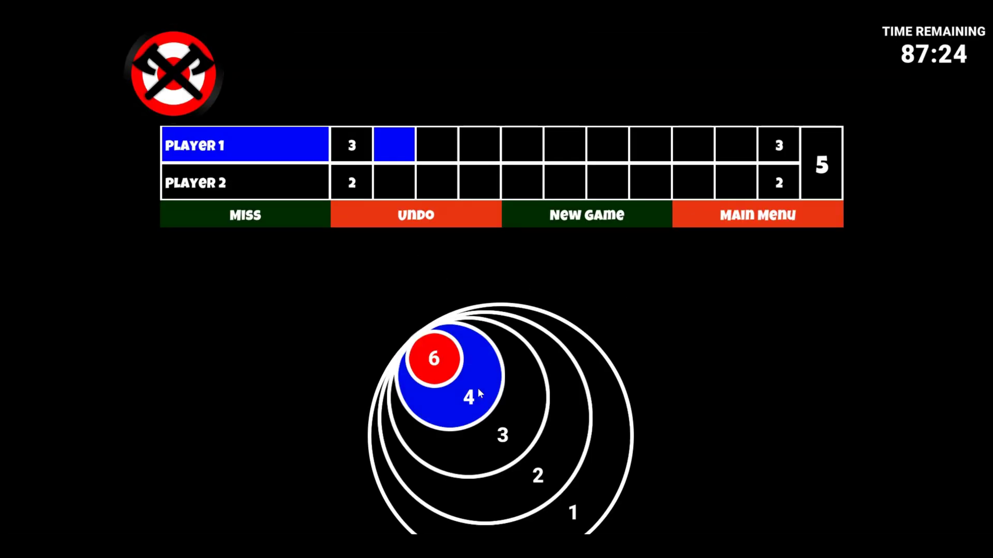
{"action": "left_click", "coordinate": [549, 394]}
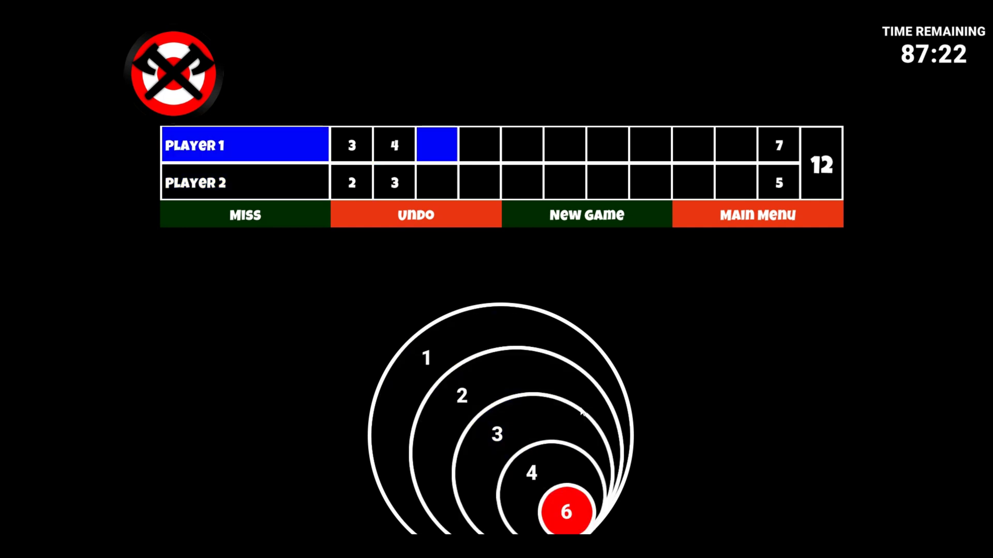